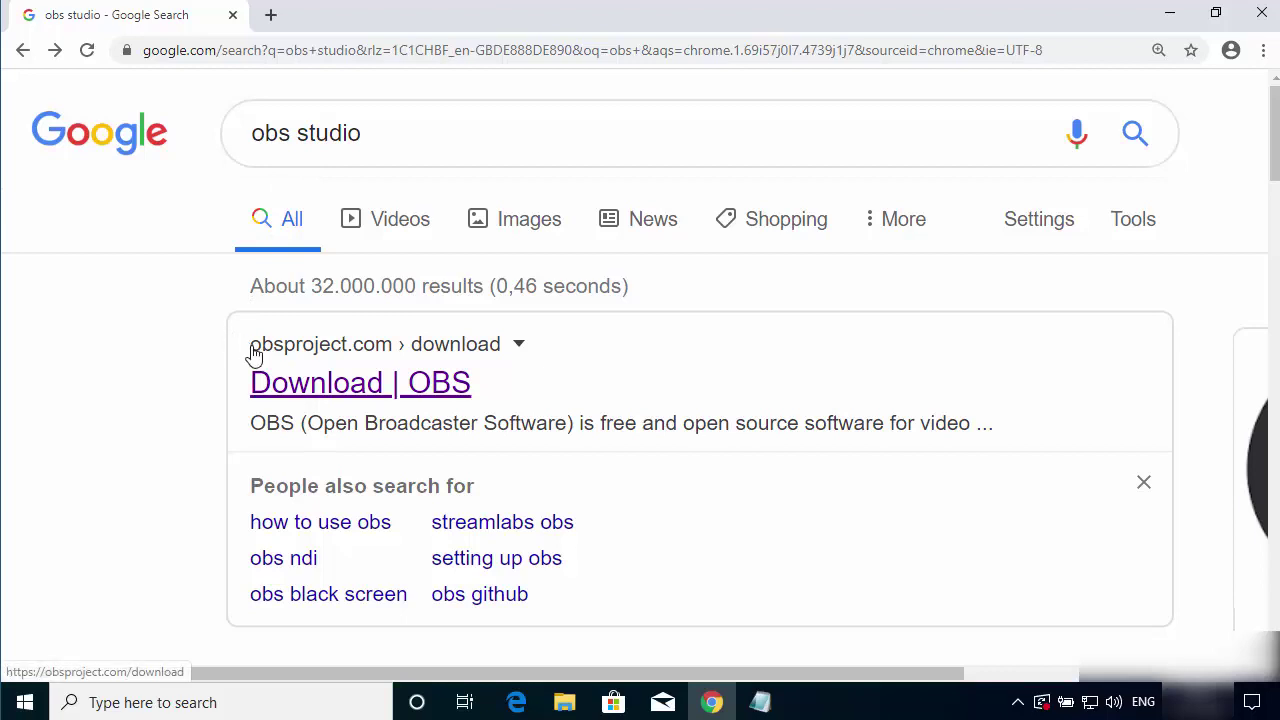
Download the OBS Studio 24.0.3 Windows installer from the OBS Project site and launch it
{"action": "left_click", "coordinate": [313, 395]}
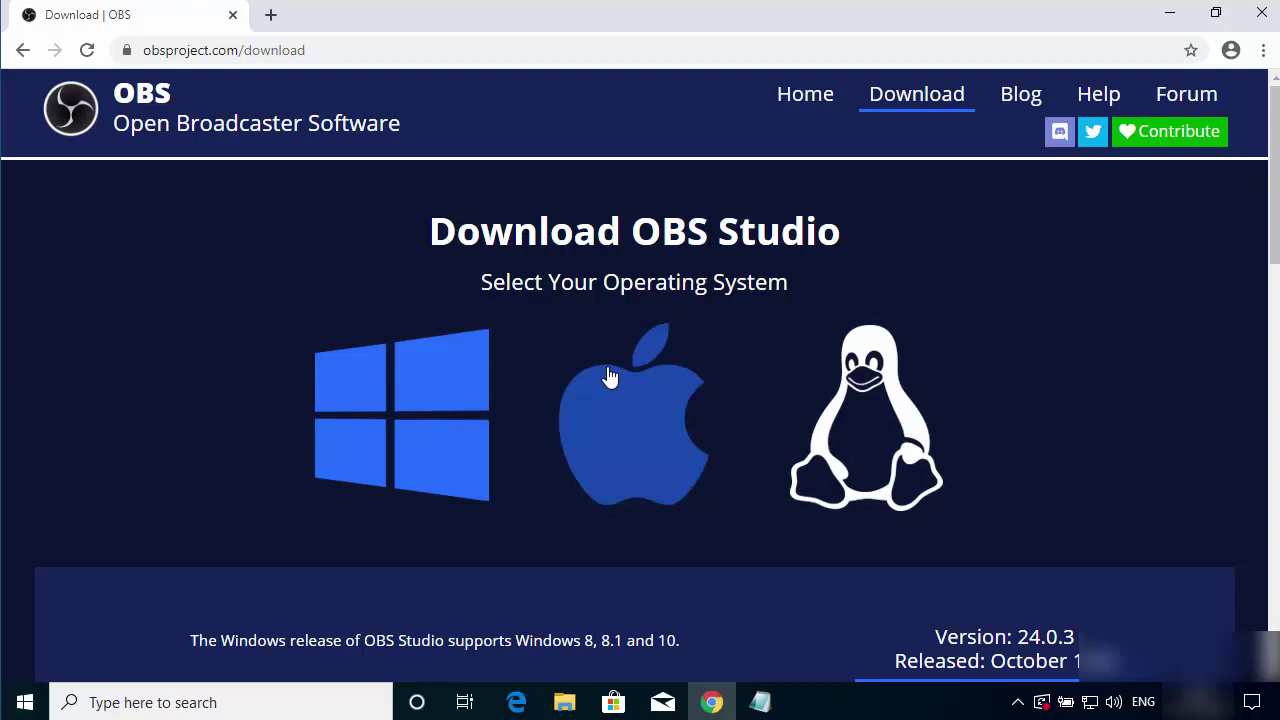
{"action": "scroll", "coordinate": [290, 355], "scroll_direction": "down", "scroll_amount": 1}
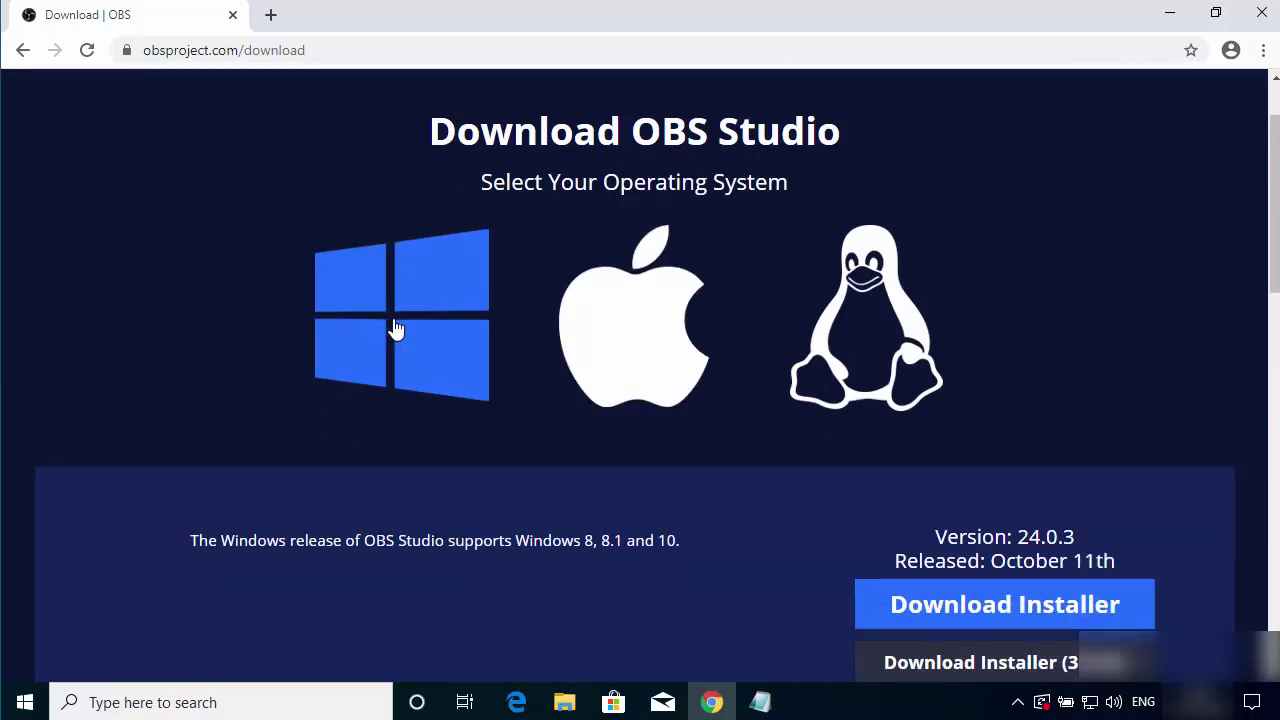
{"action": "left_click", "coordinate": [955, 605]}
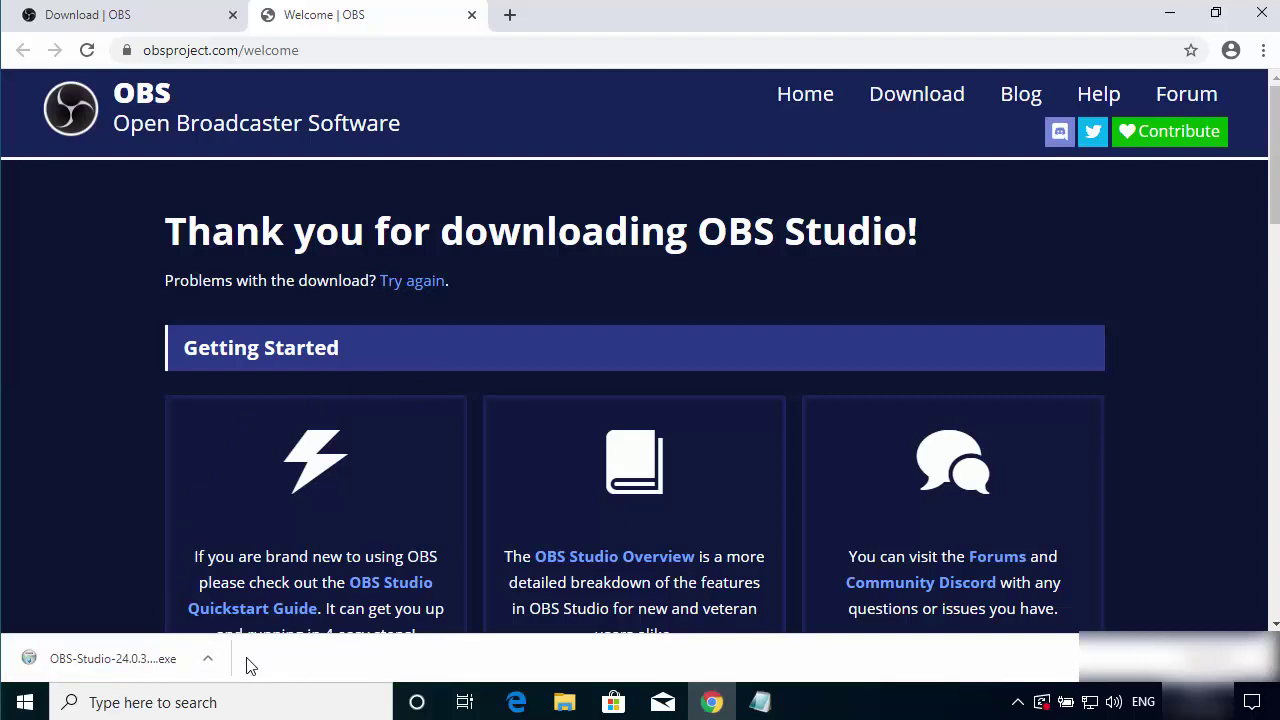
{"action": "left_click", "coordinate": [103, 663]}
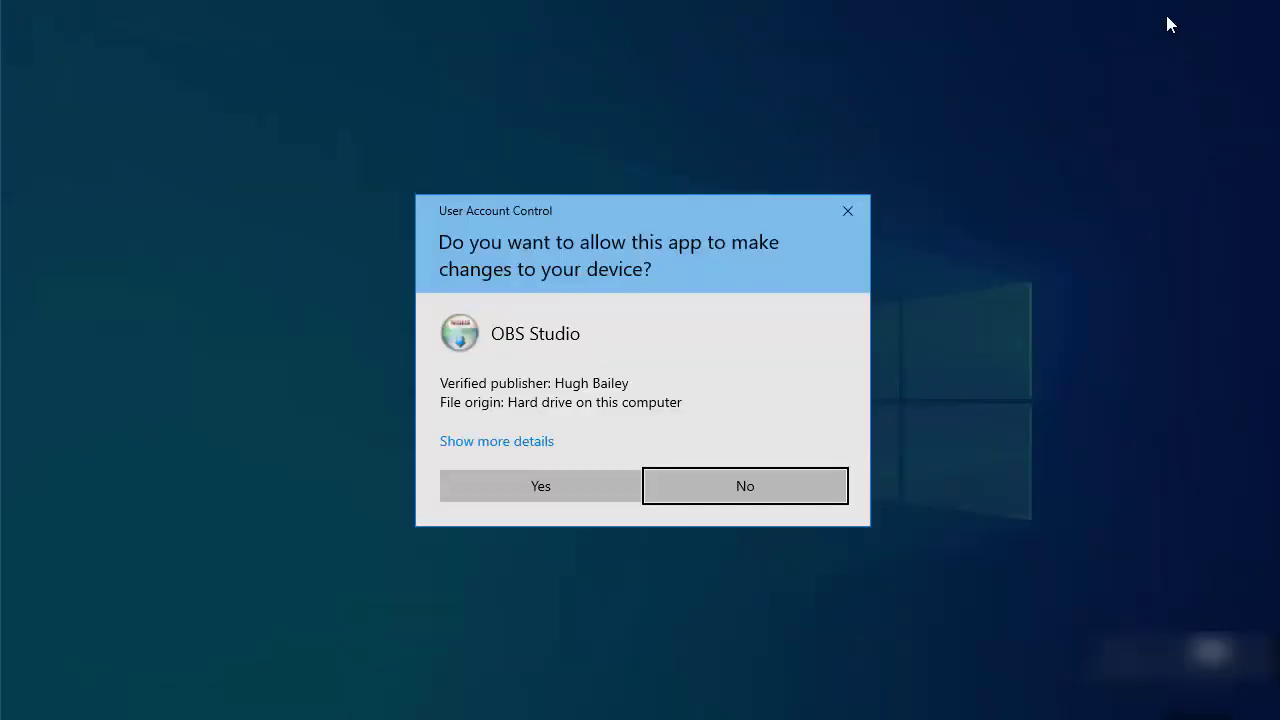
Allow the OBS installer through User Account Control and continue past the Setup welcome page
{"action": "left_click", "coordinate": [545, 481]}
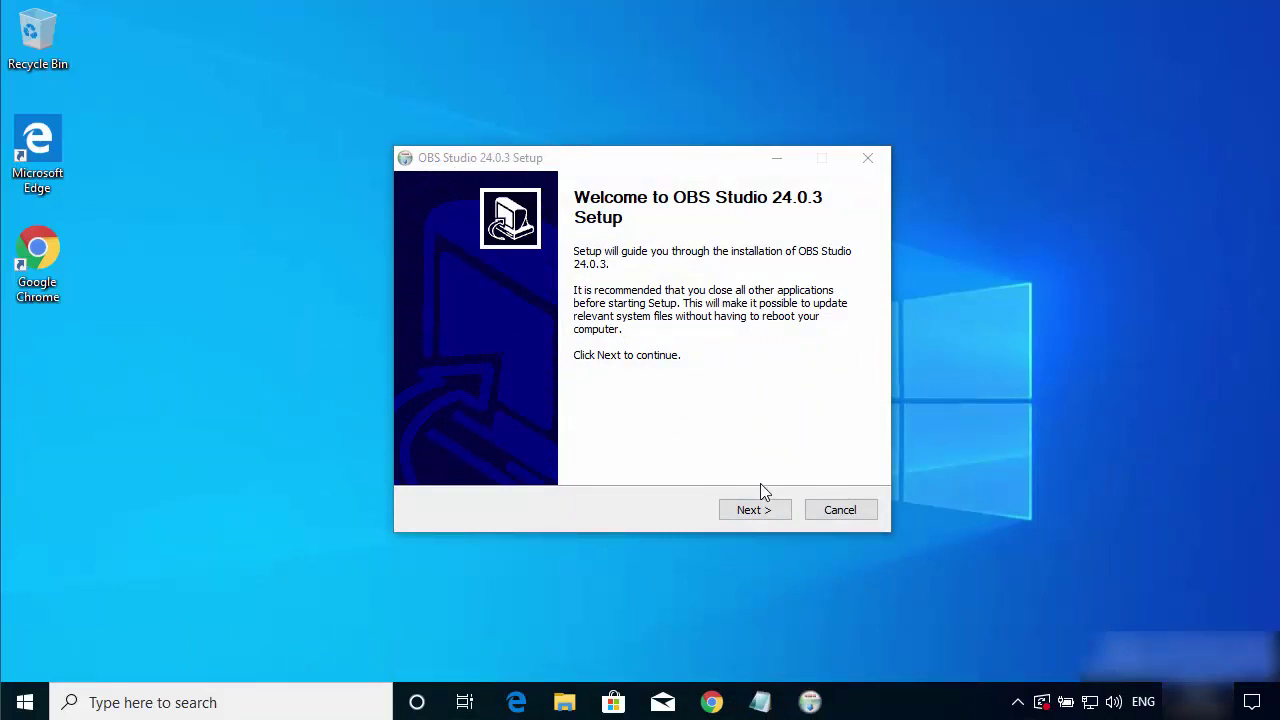
{"action": "left_click", "coordinate": [741, 510]}
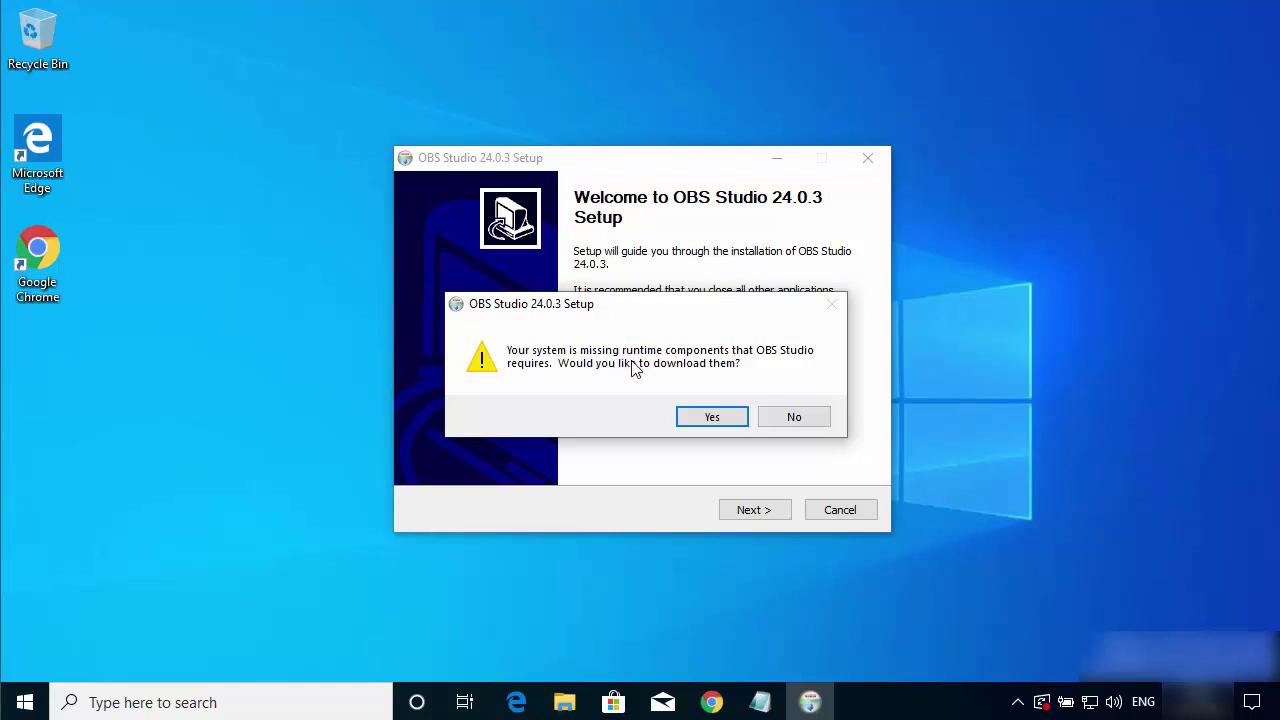
Agree to fetch missing components, then download and run vc_redist.x64.exe from Edge
{"action": "left_click", "coordinate": [687, 420]}
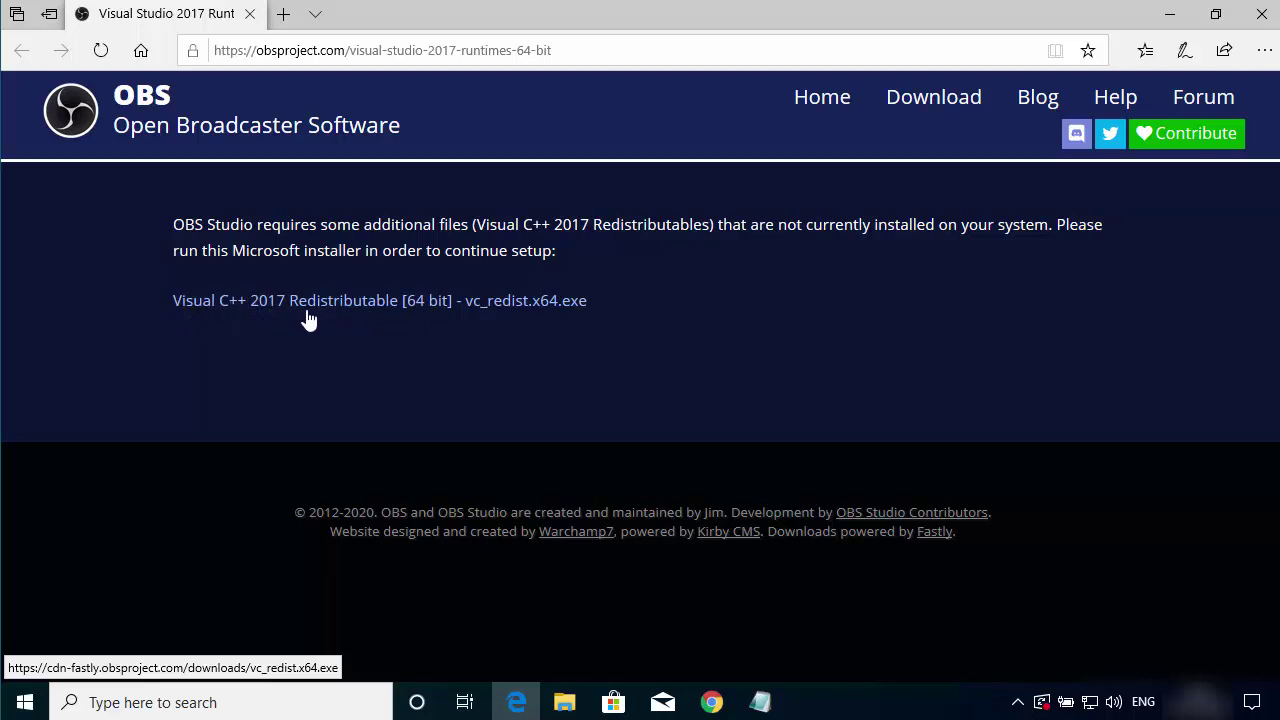
{"action": "left_click", "coordinate": [370, 303]}
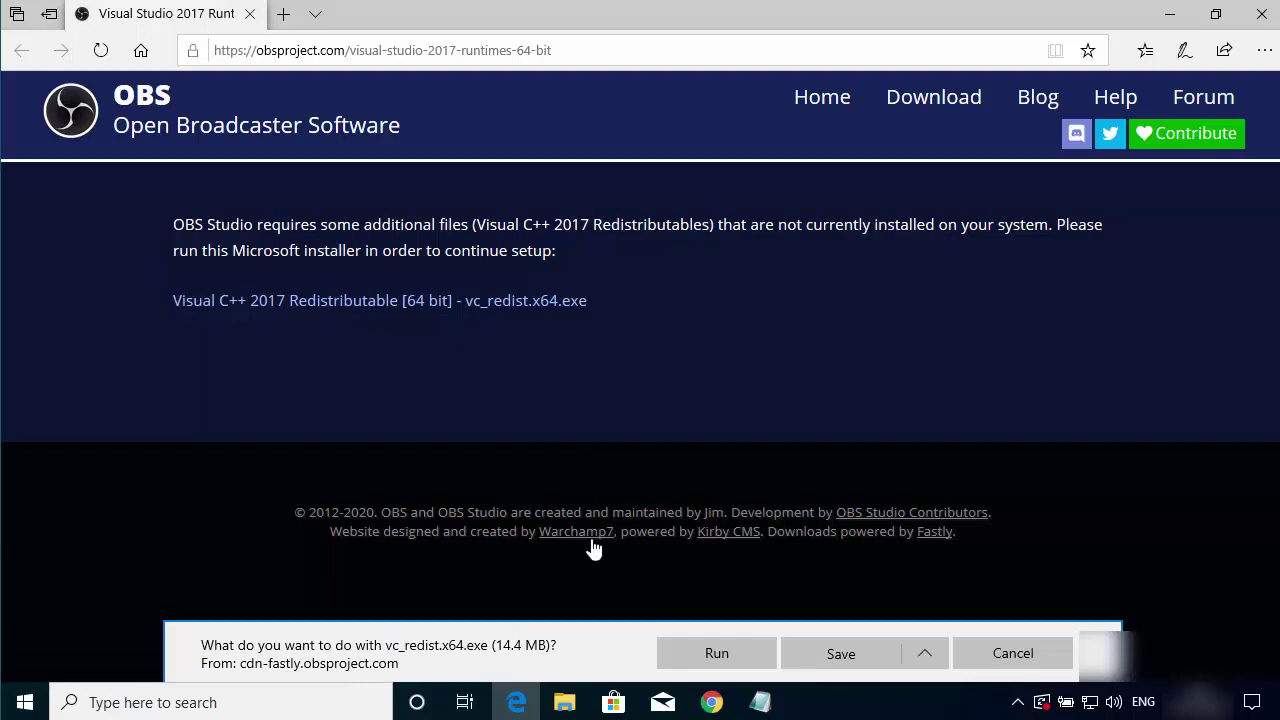
{"action": "left_click", "coordinate": [716, 653]}
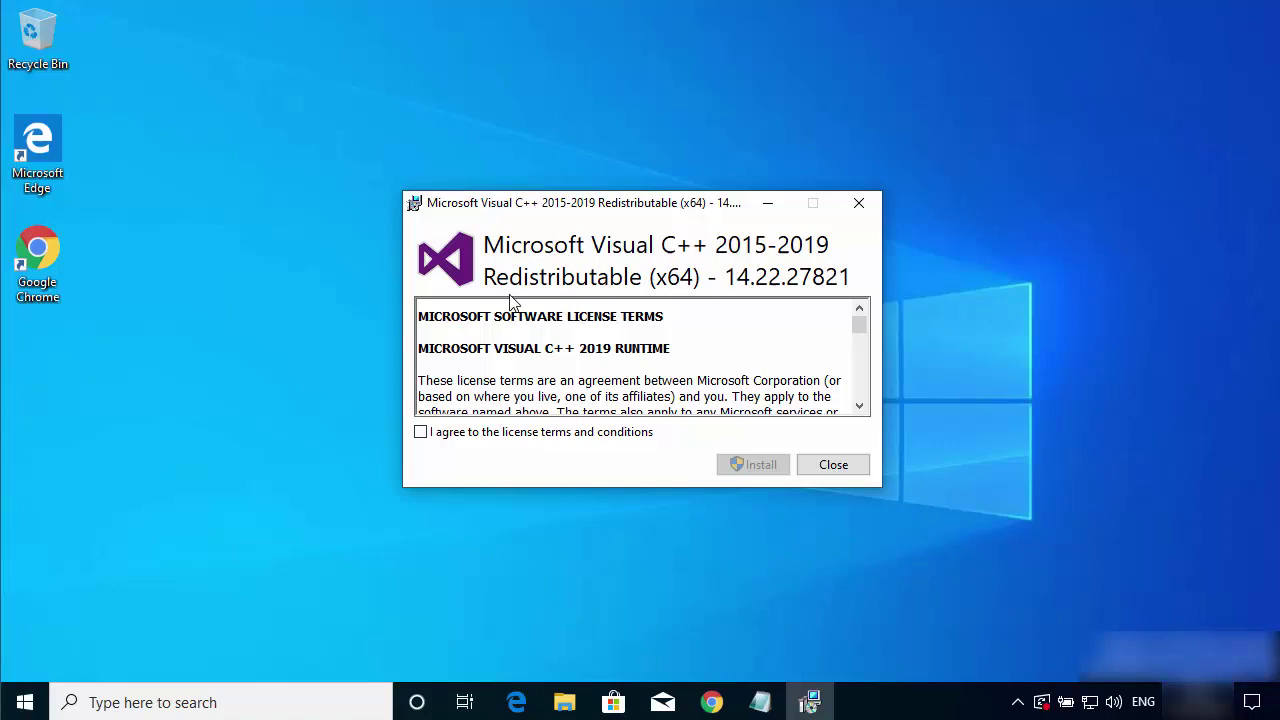
Accept the license, install the Visual C++ 2015-2019 x64 Redistributable, and close the finished setup
{"action": "left_click", "coordinate": [421, 434]}
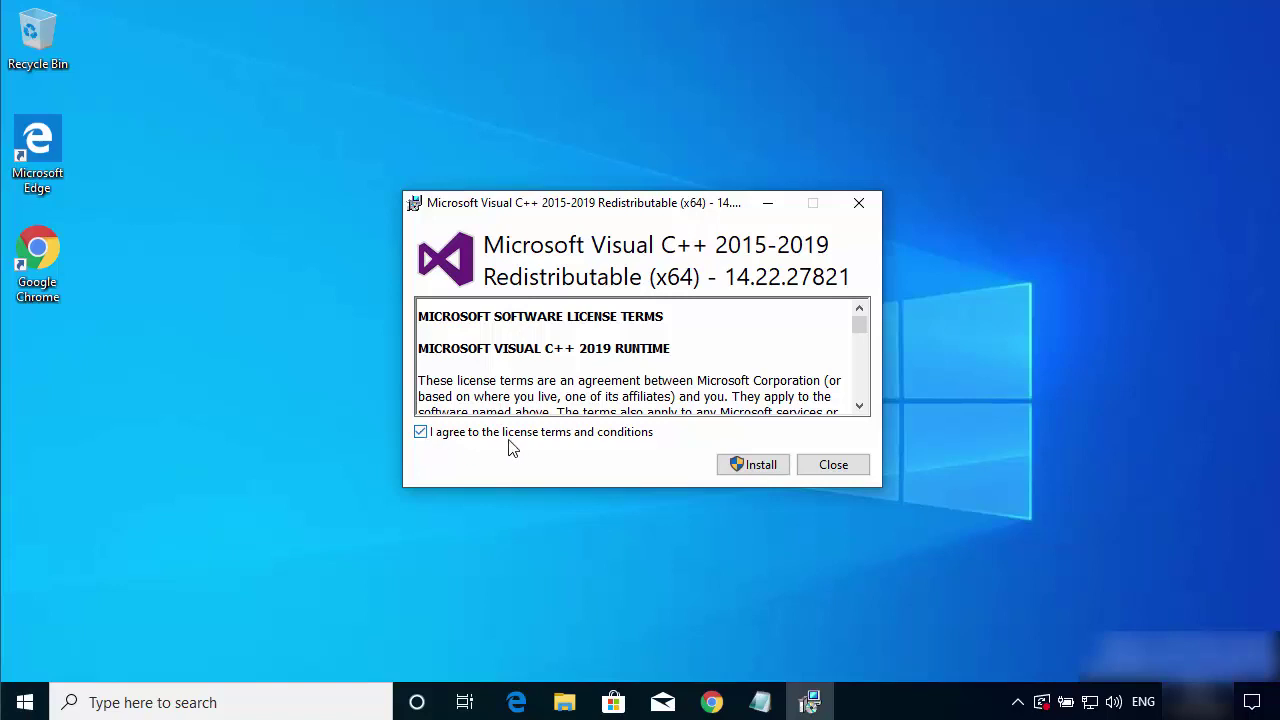
{"action": "left_click", "coordinate": [738, 468]}
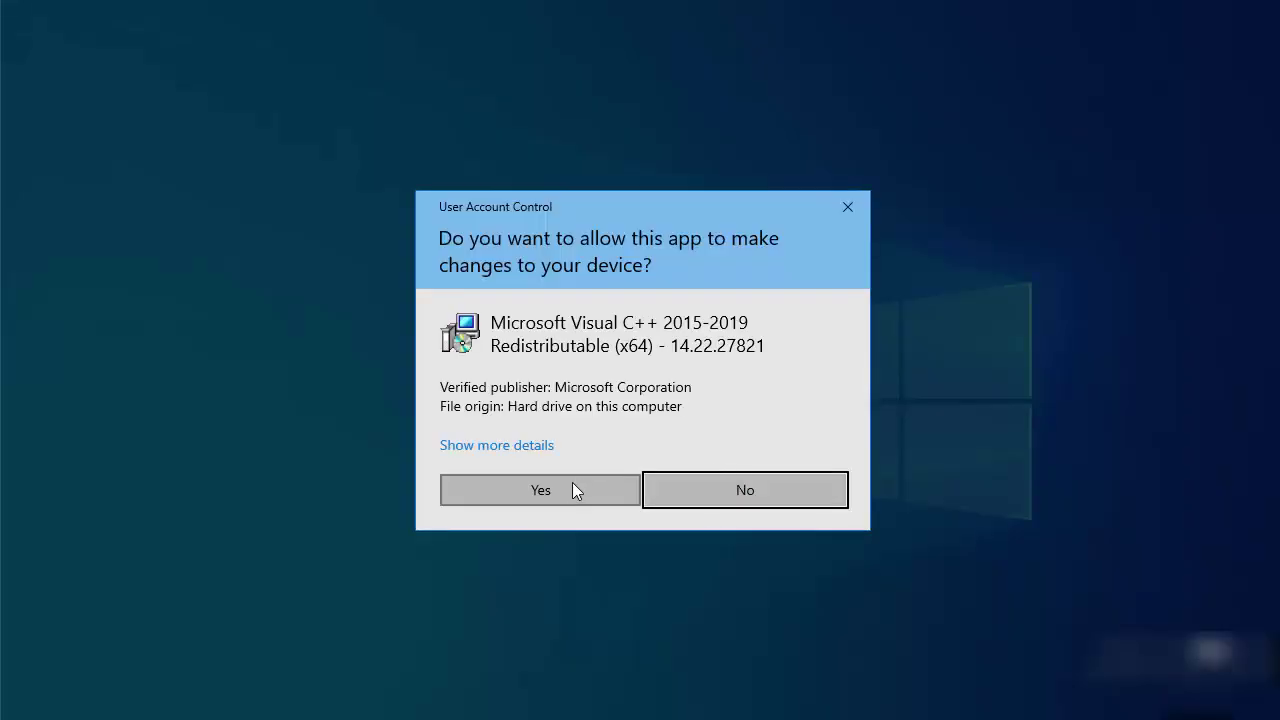
{"action": "left_click", "coordinate": [572, 489]}
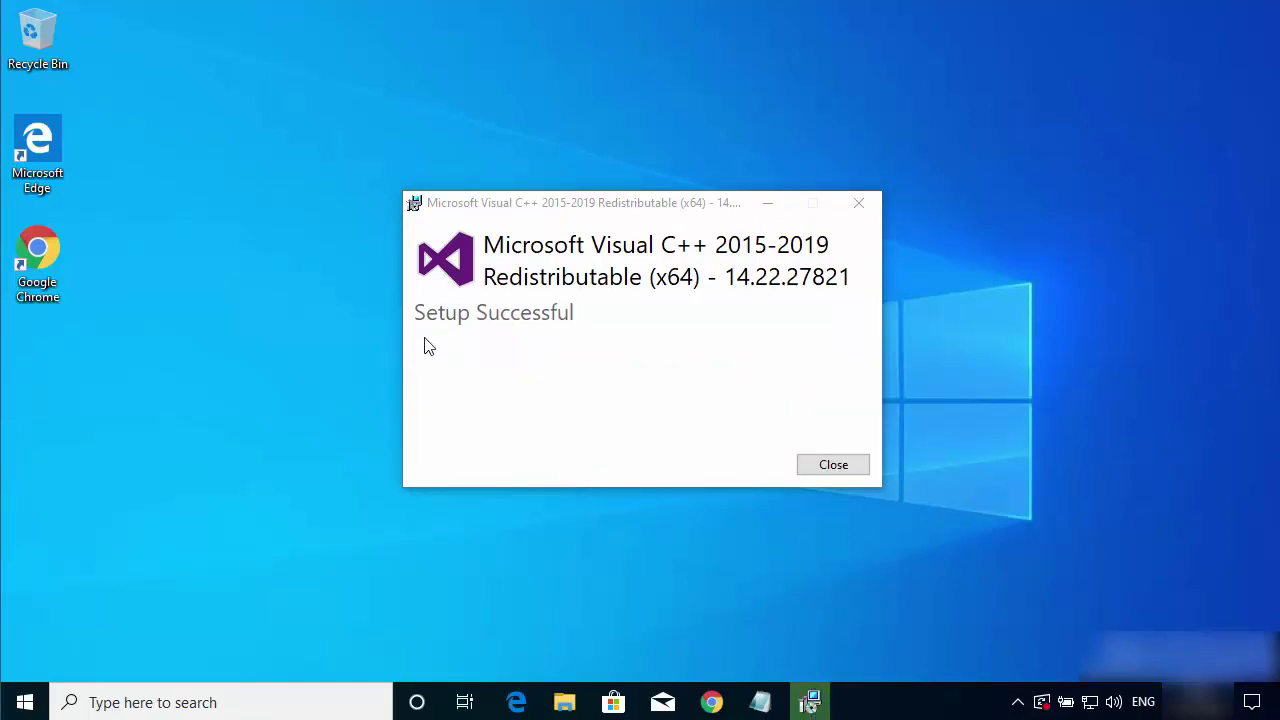
{"action": "left_click", "coordinate": [812, 467]}
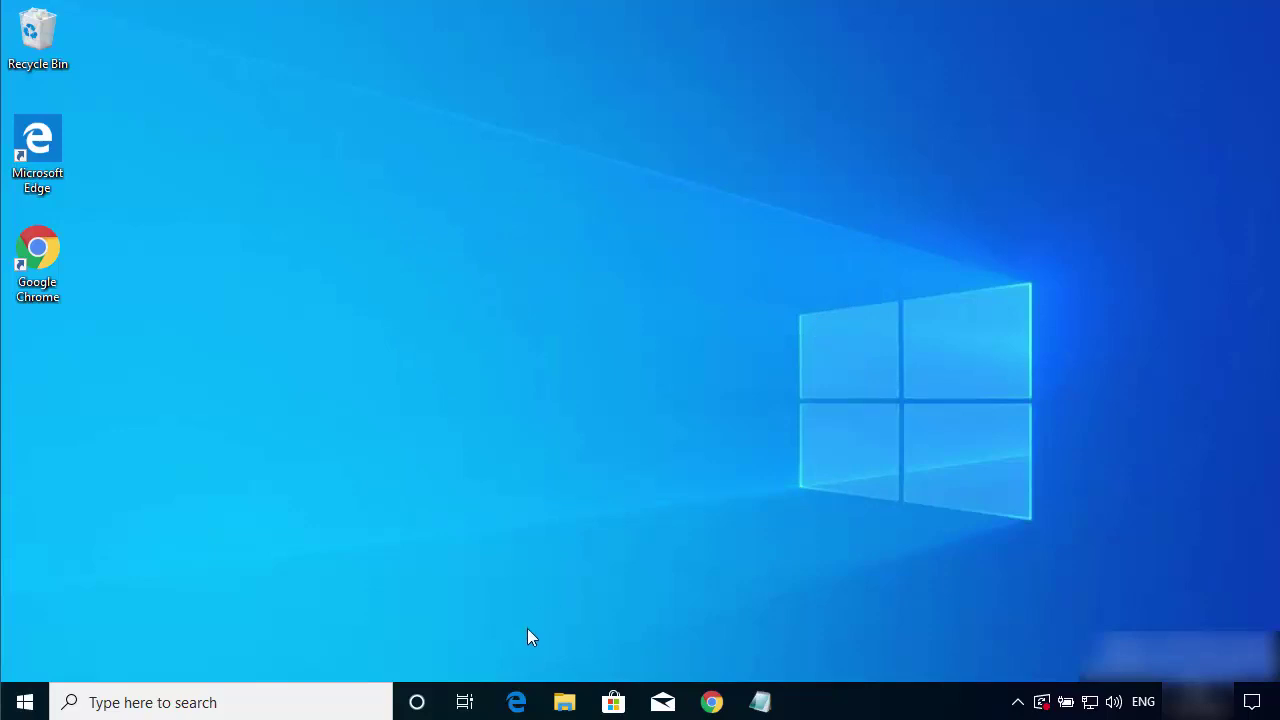
Relaunch OBS-Studio-24.0.3-Full-Installer-x64.exe from Downloads and allow it through UAC
{"action": "left_click", "coordinate": [564, 702]}
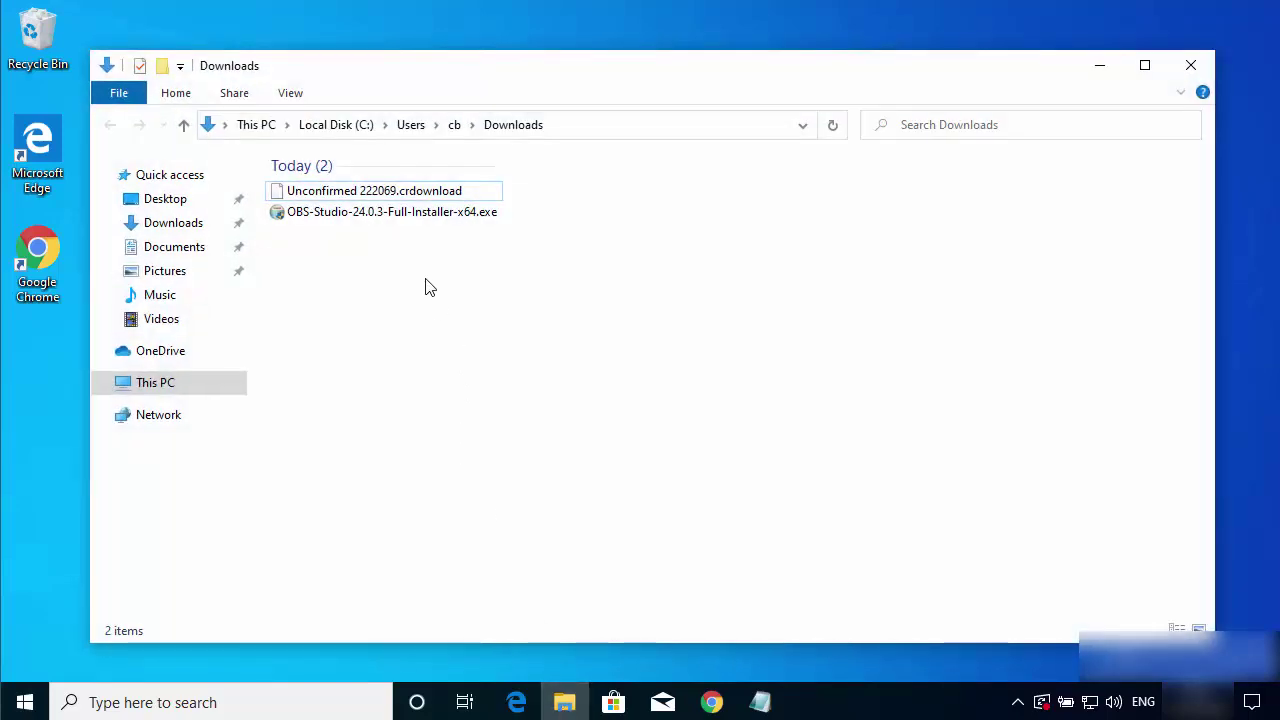
{"action": "left_click", "coordinate": [394, 220]}
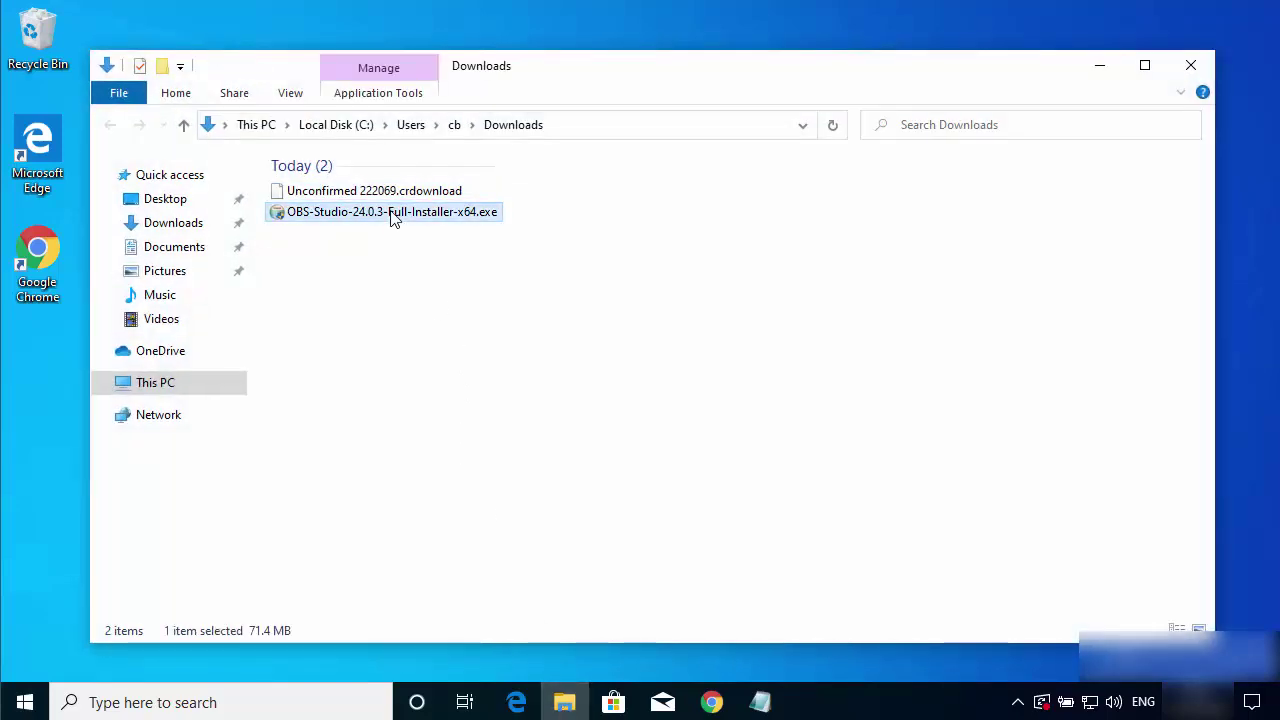
{"action": "double_click", "coordinate": [394, 216]}
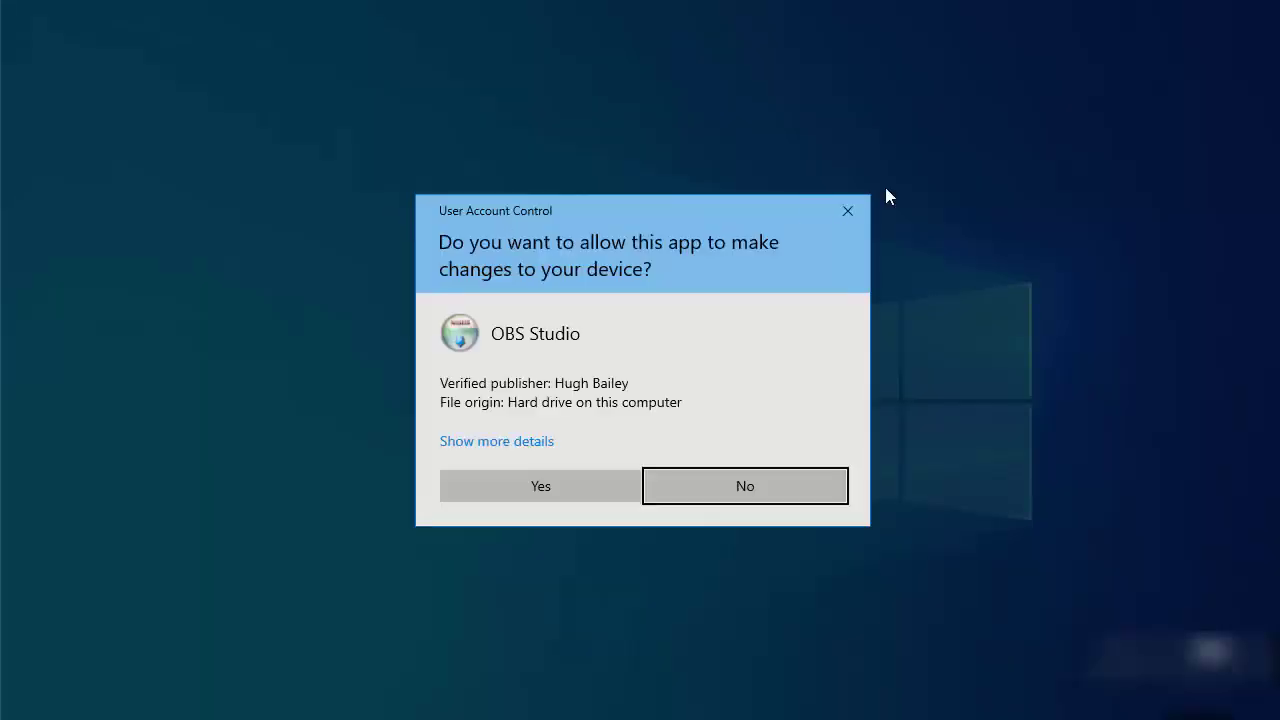
{"action": "left_click", "coordinate": [492, 493]}
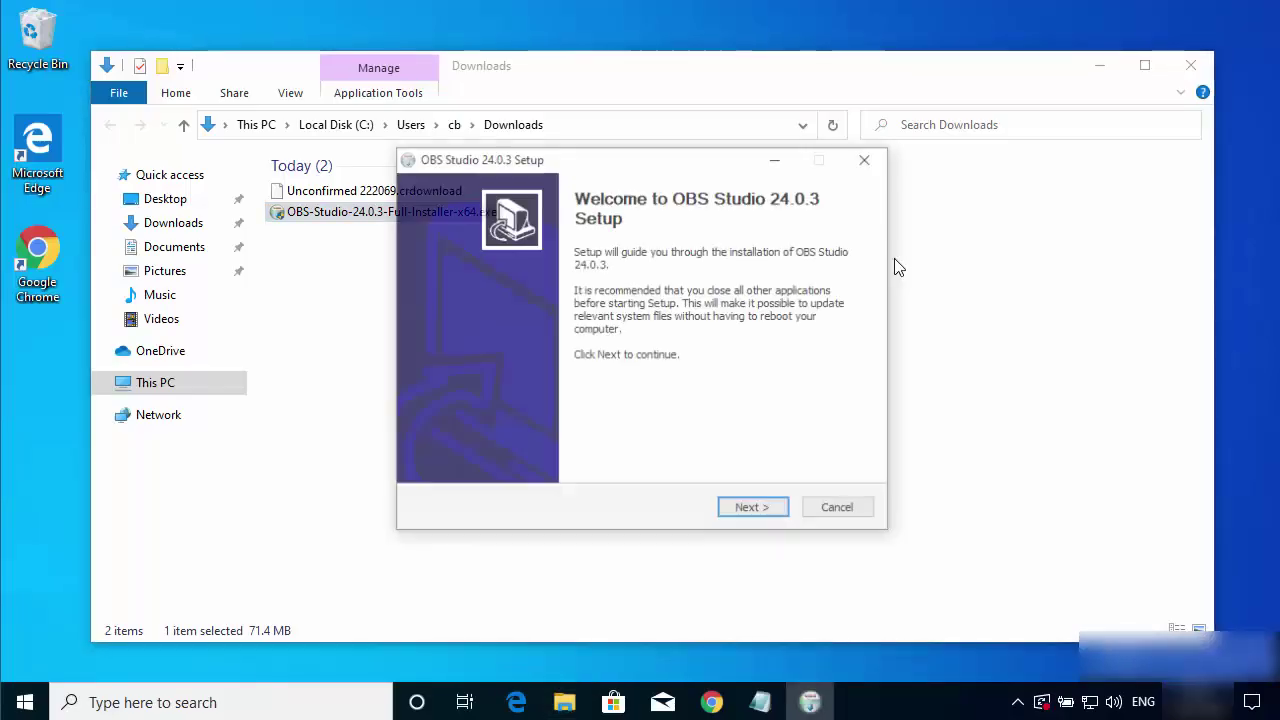
Accept the license, install OBS Studio 24.0.3 to the default obs-studio folder, and launch it
{"action": "left_click", "coordinate": [1098, 66]}
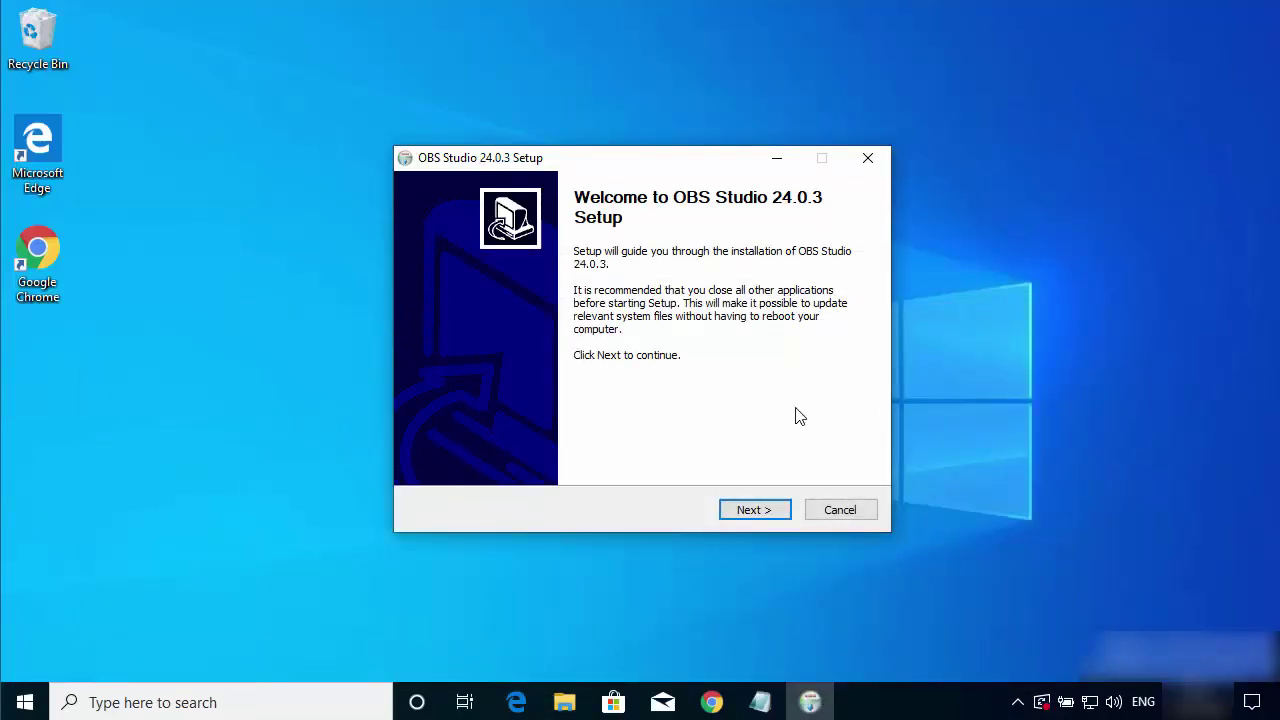
{"action": "left_click", "coordinate": [743, 513]}
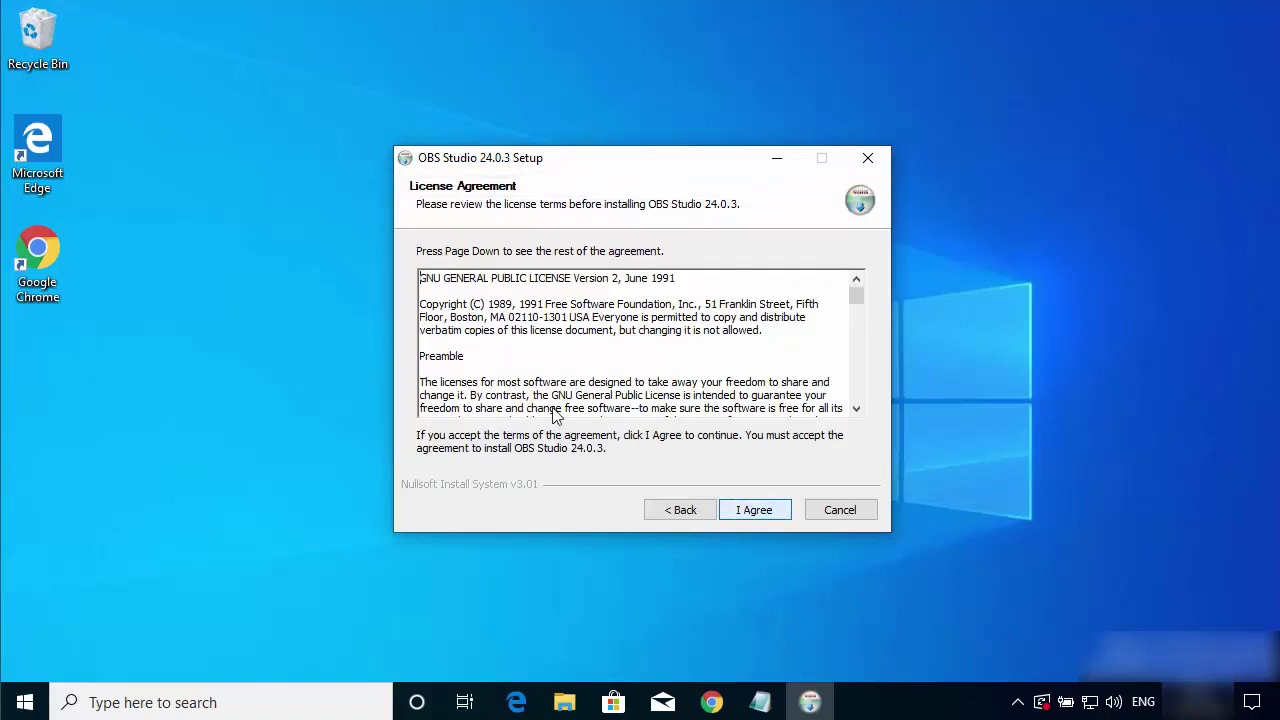
{"action": "left_click_drag", "start_coordinate": [858, 297], "coordinate": [830, 440]}
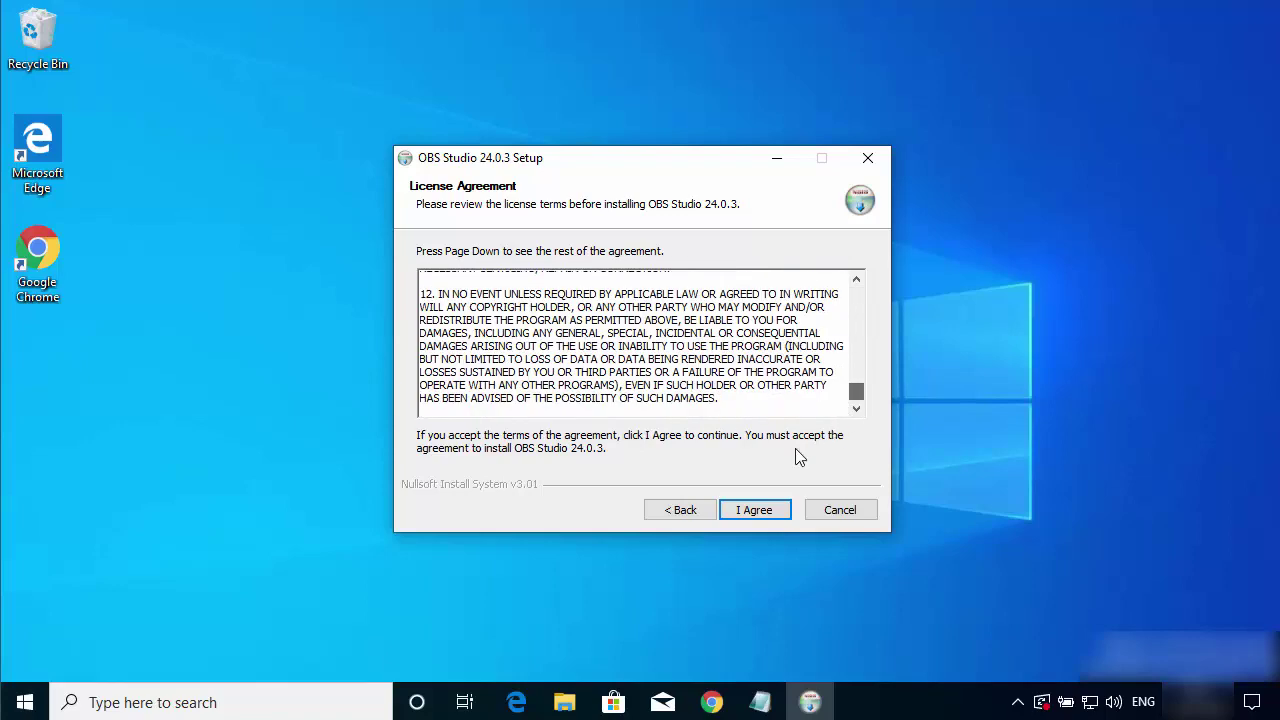
{"action": "left_click", "coordinate": [754, 512]}
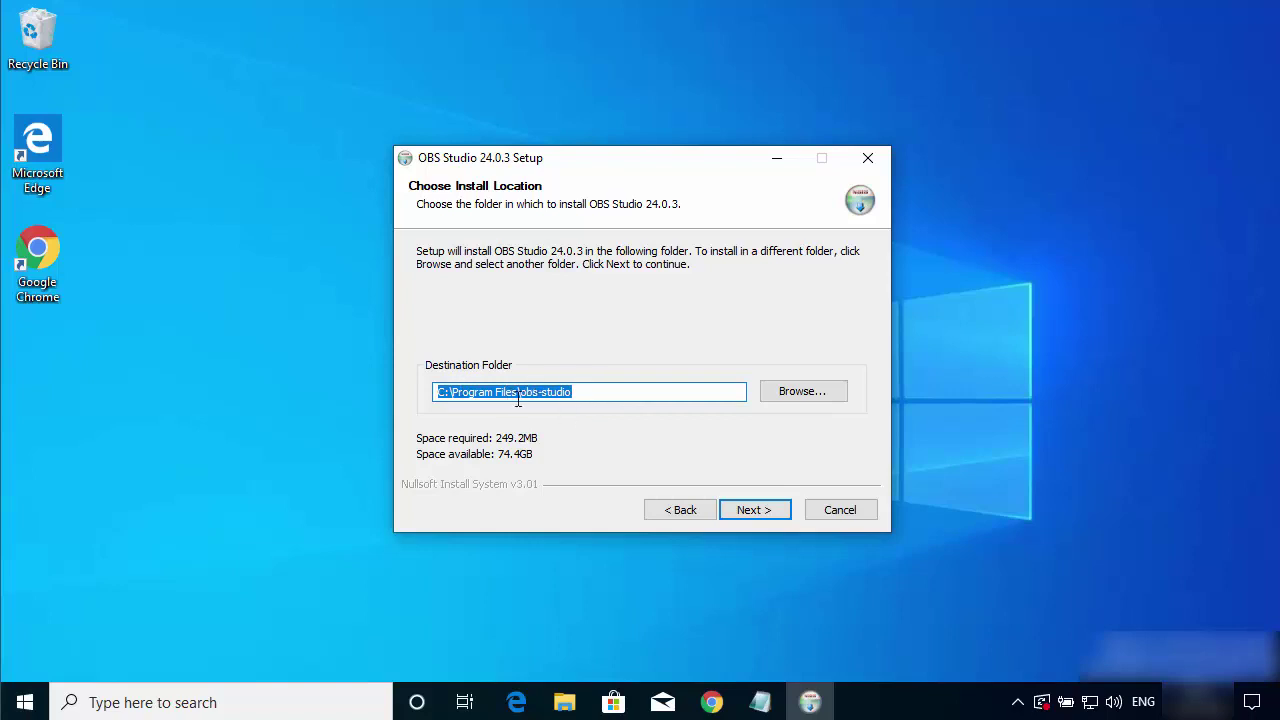
{"action": "left_click", "coordinate": [750, 512]}
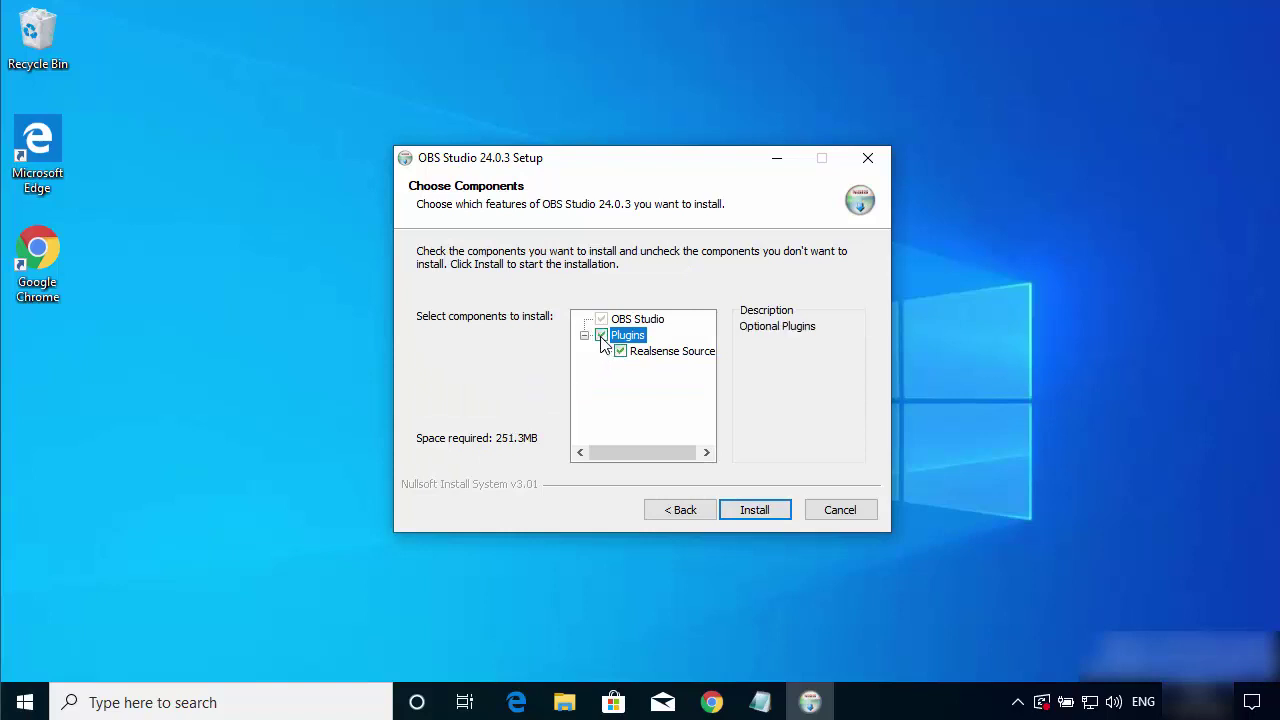
{"action": "left_click", "coordinate": [743, 507]}
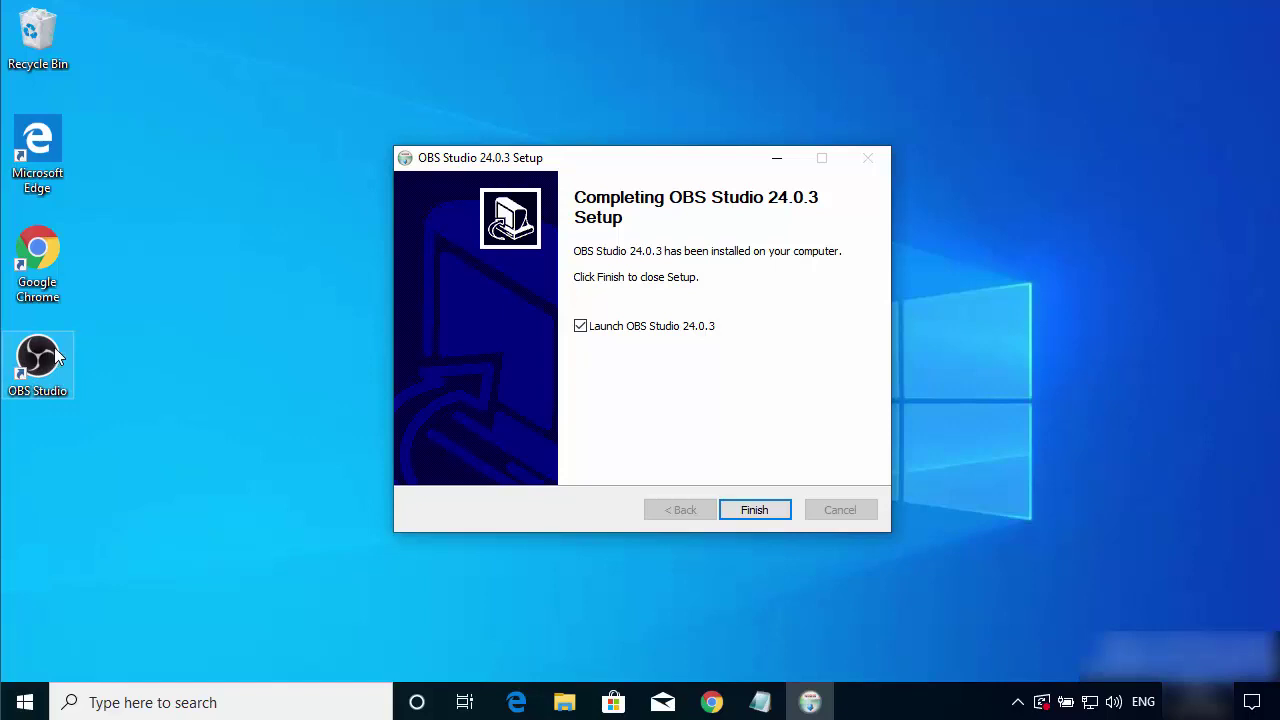
{"action": "left_click", "coordinate": [753, 512]}
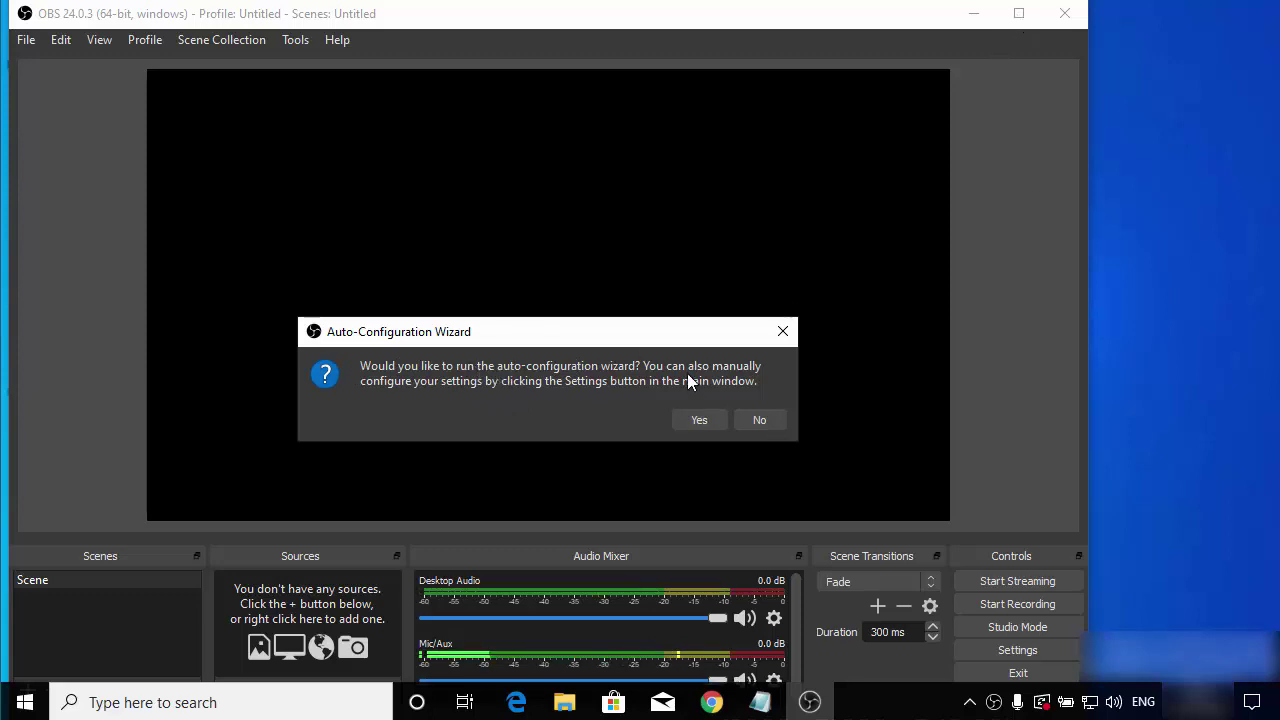
Run the Auto-Configuration Wizard with 'Optimize just for recording' selected
{"action": "left_click", "coordinate": [689, 418]}
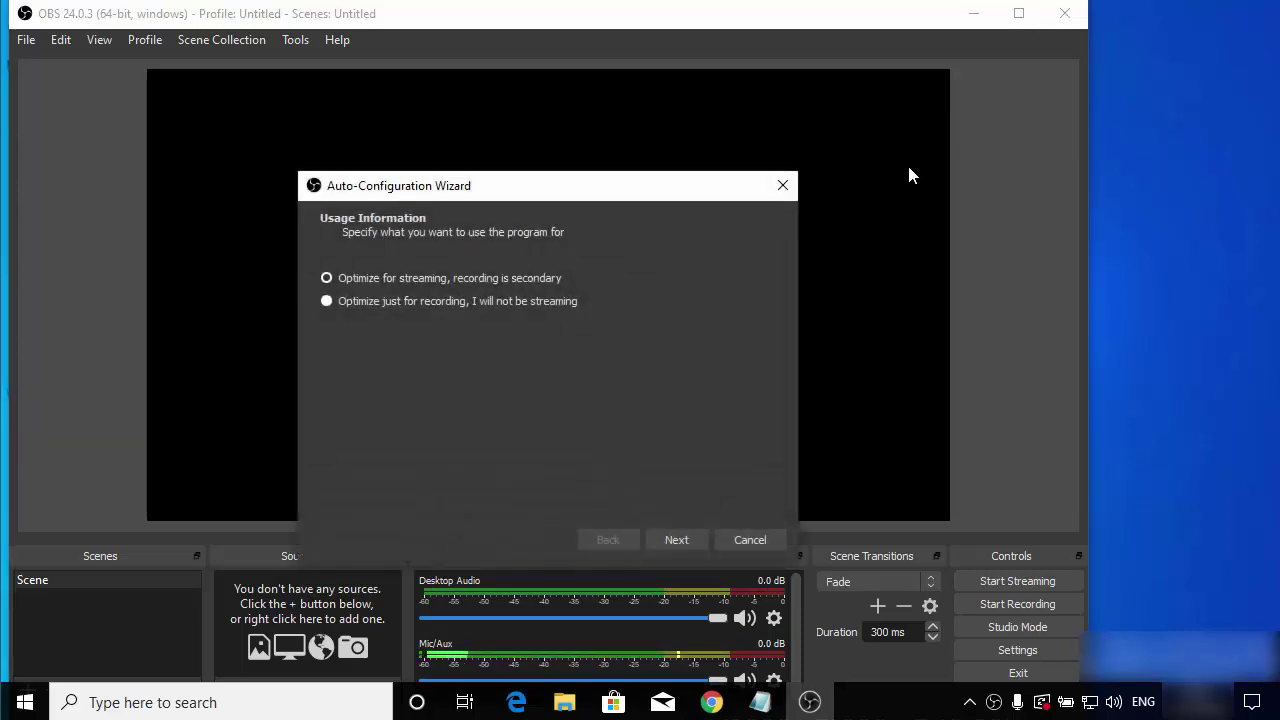
{"action": "left_click", "coordinate": [360, 280]}
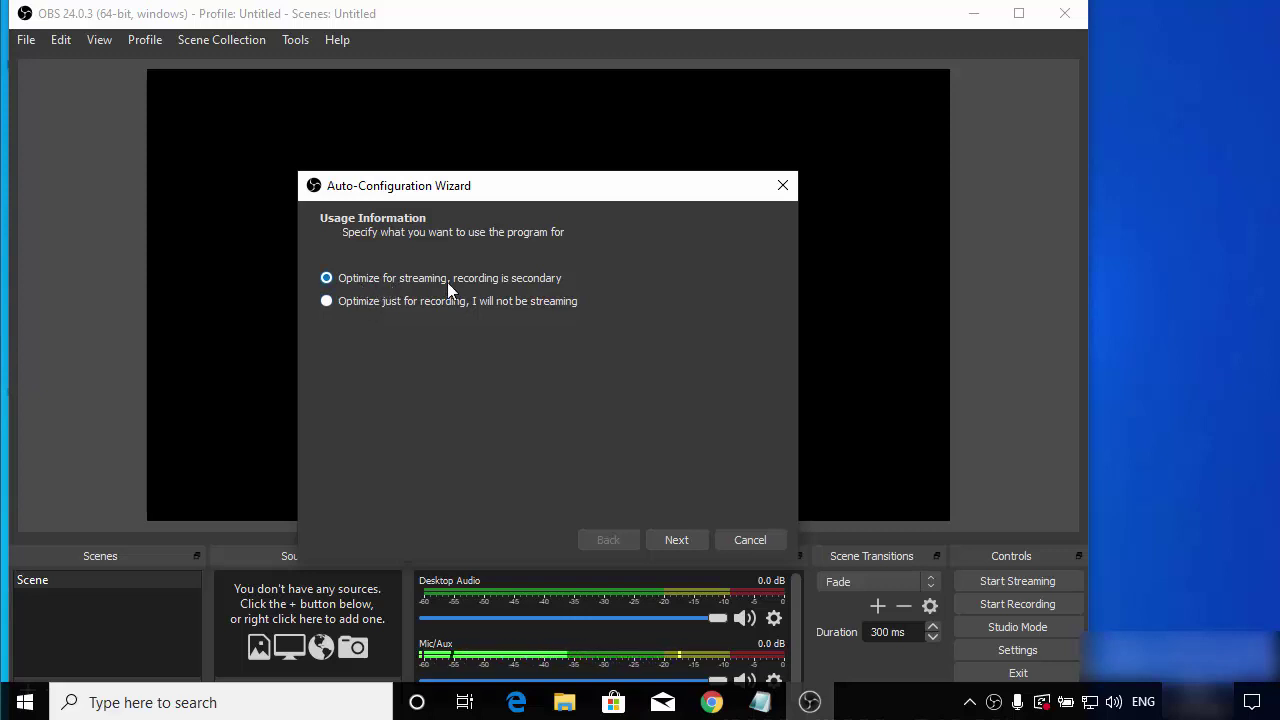
{"action": "left_click", "coordinate": [329, 310]}
Keep the 1284x724 base resolution, run the tests, and apply the recommended x264 856x482 30 FPS settings
{"action": "left_click", "coordinate": [671, 540]}
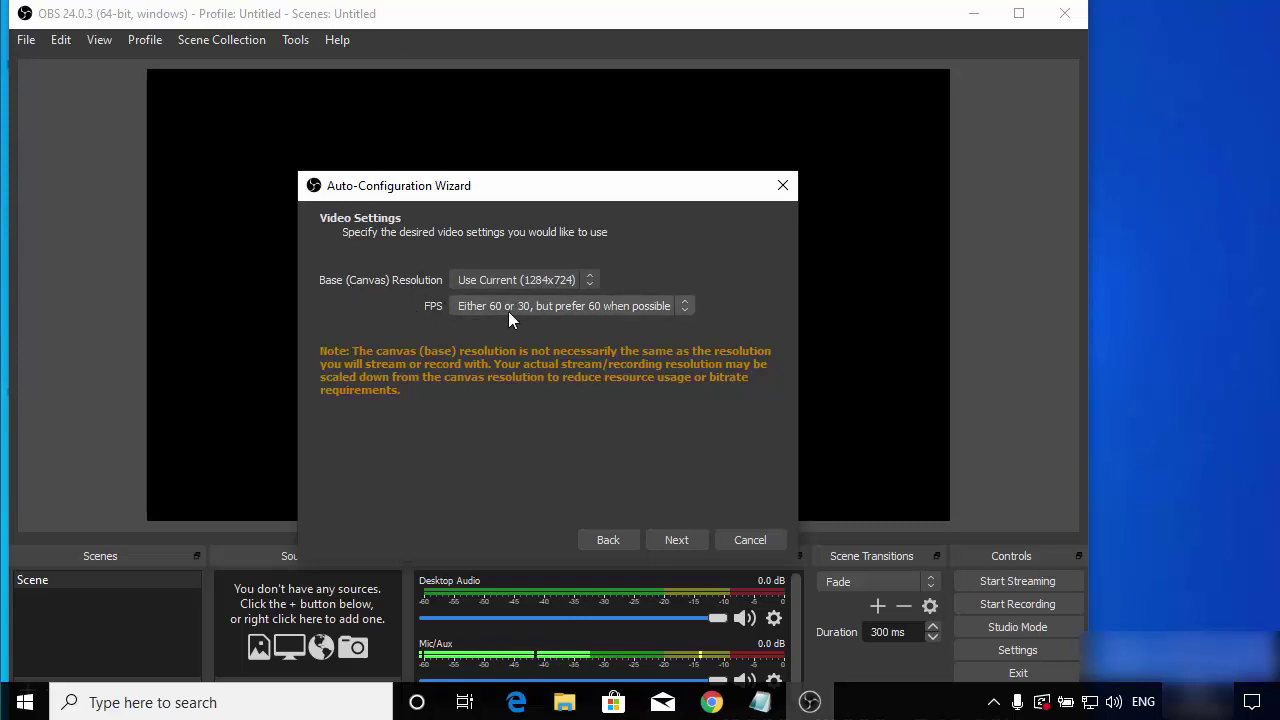
{"action": "left_click", "coordinate": [495, 281]}
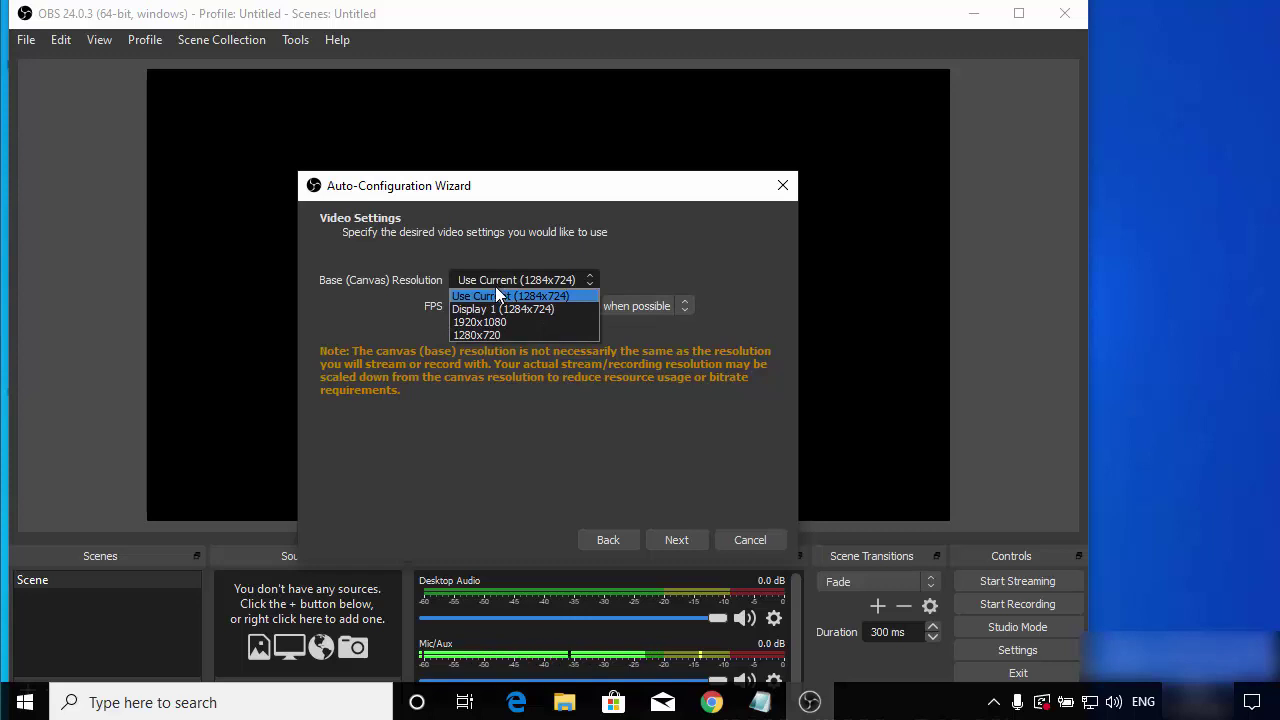
{"action": "left_click", "coordinate": [489, 296]}
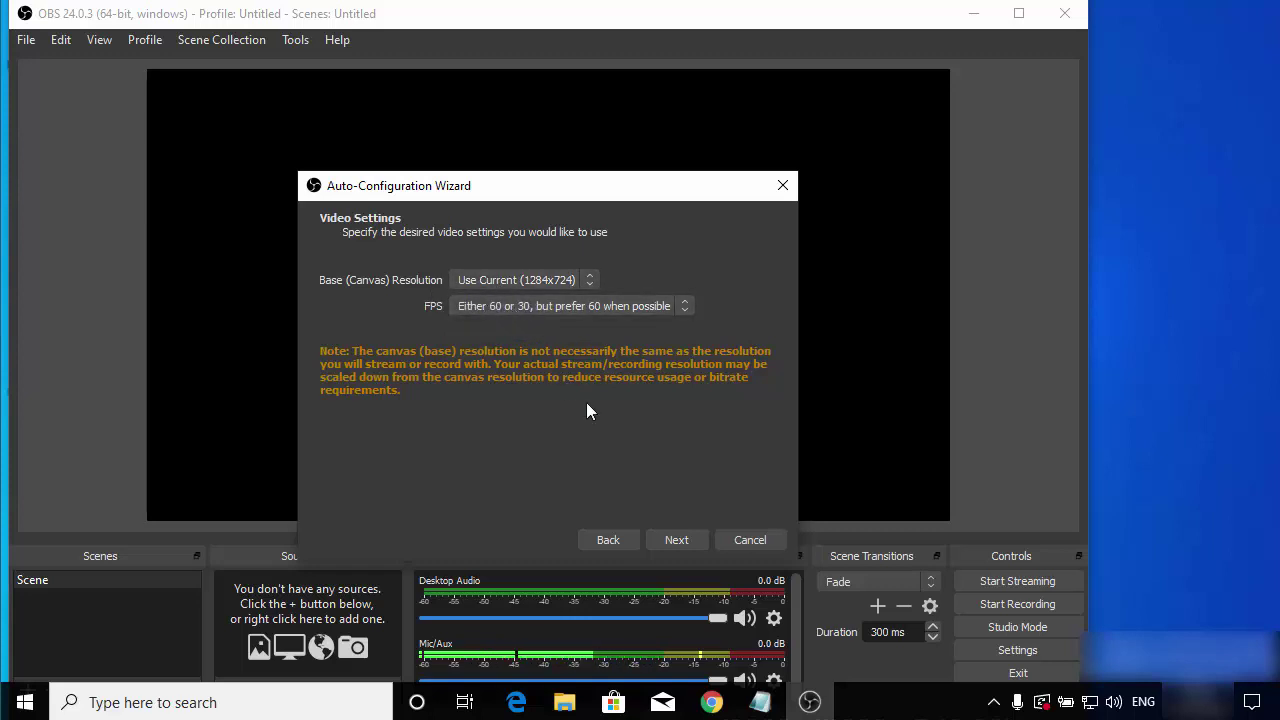
{"action": "left_click", "coordinate": [669, 539]}
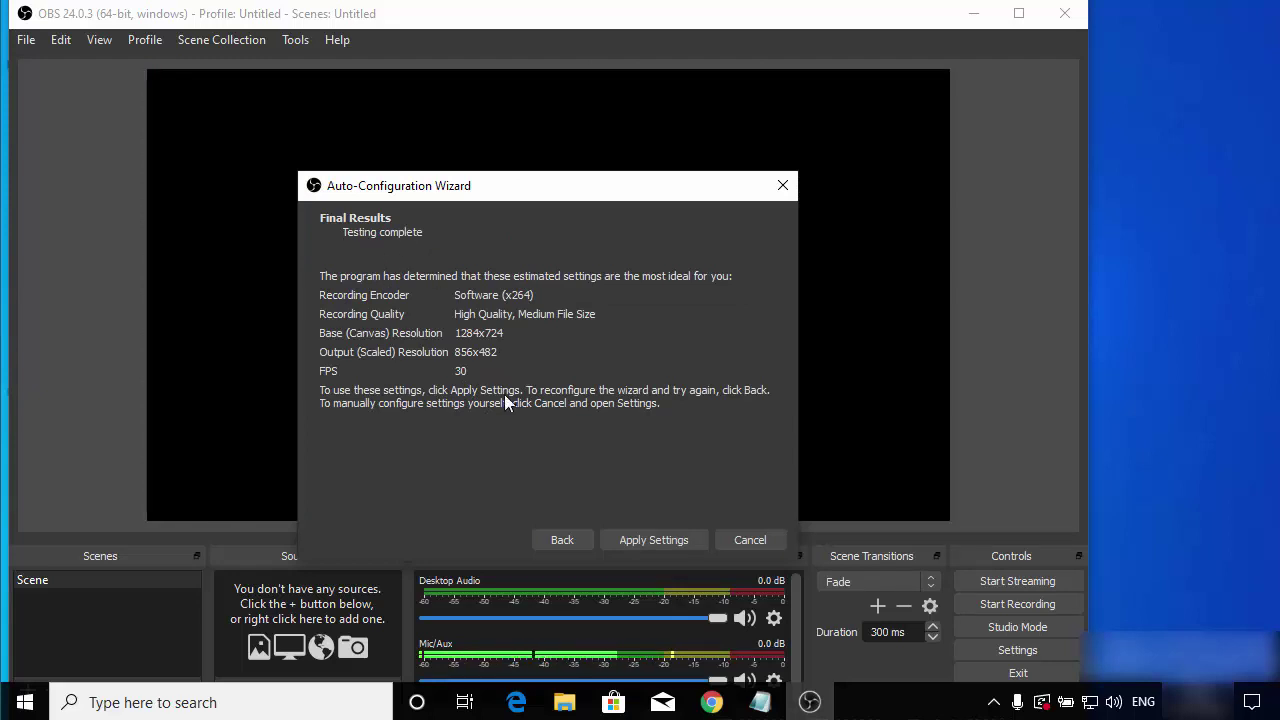
{"action": "left_click", "coordinate": [645, 541]}
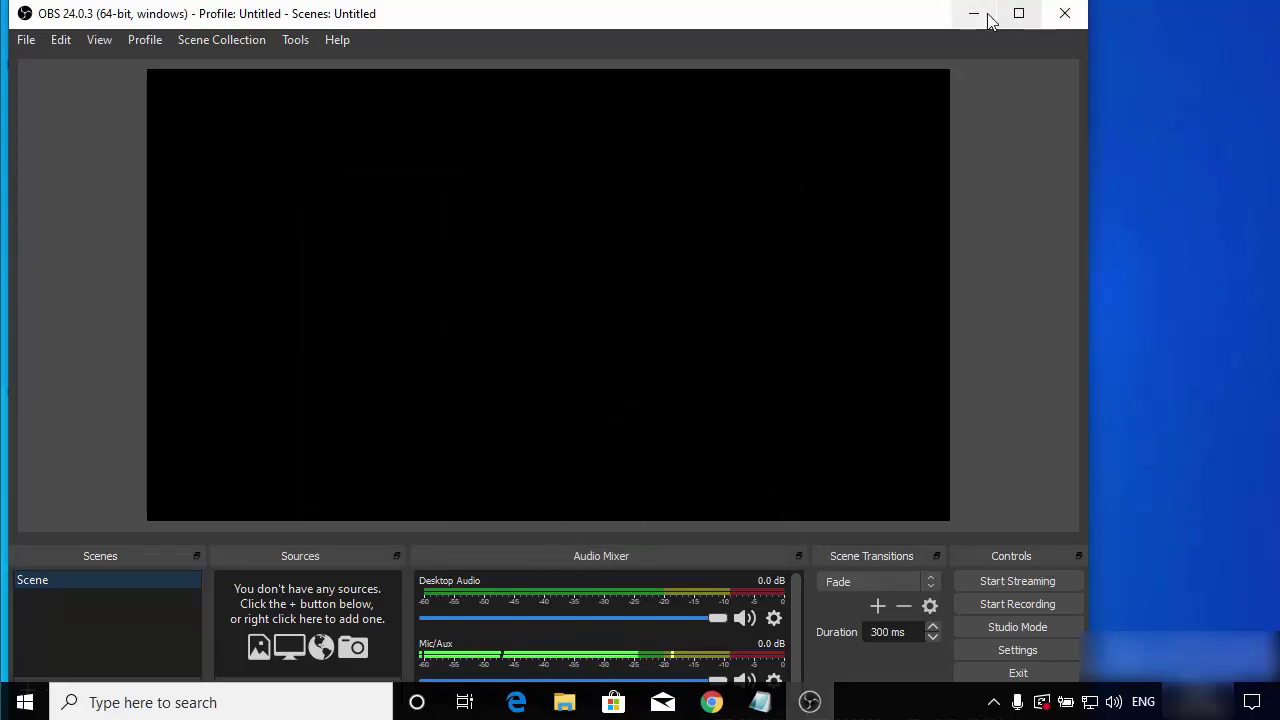
Maximize the OBS Studio main window
{"action": "left_click", "coordinate": [1019, 13]}
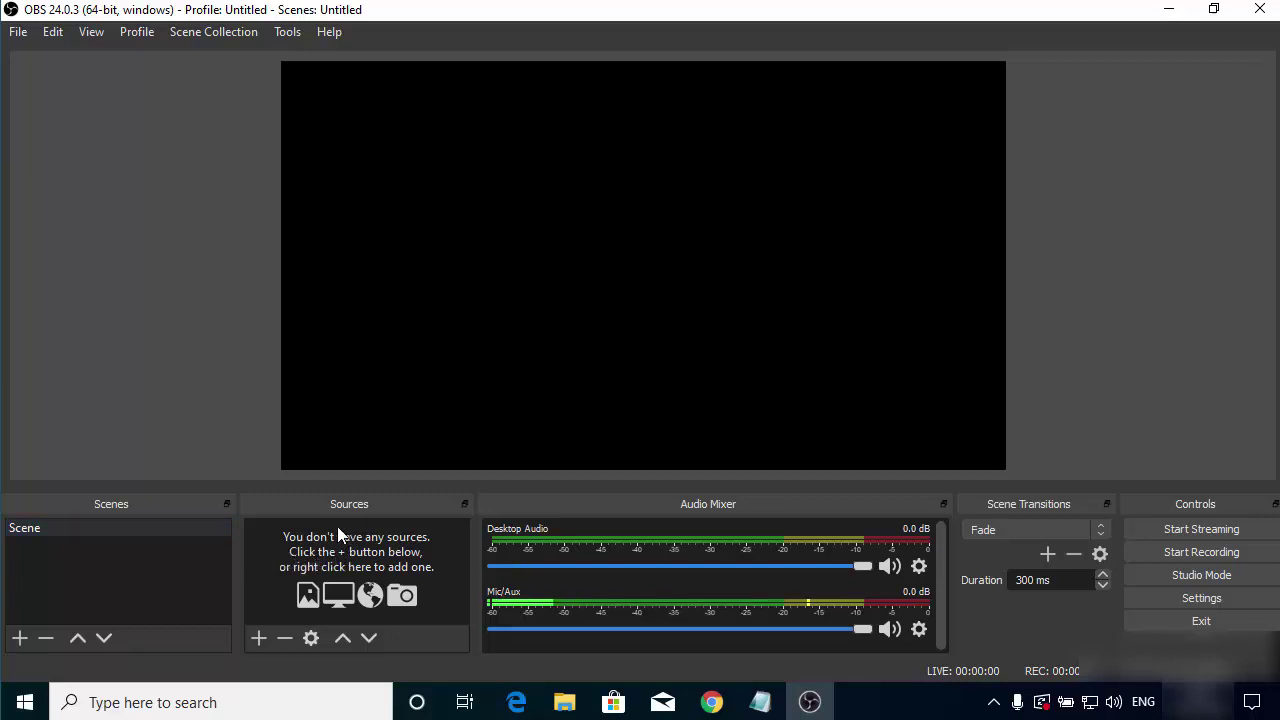
Add a Display Capture source from the Sources panel, keeping the default name 'Display Capture'
{"action": "right_click", "coordinate": [345, 538]}
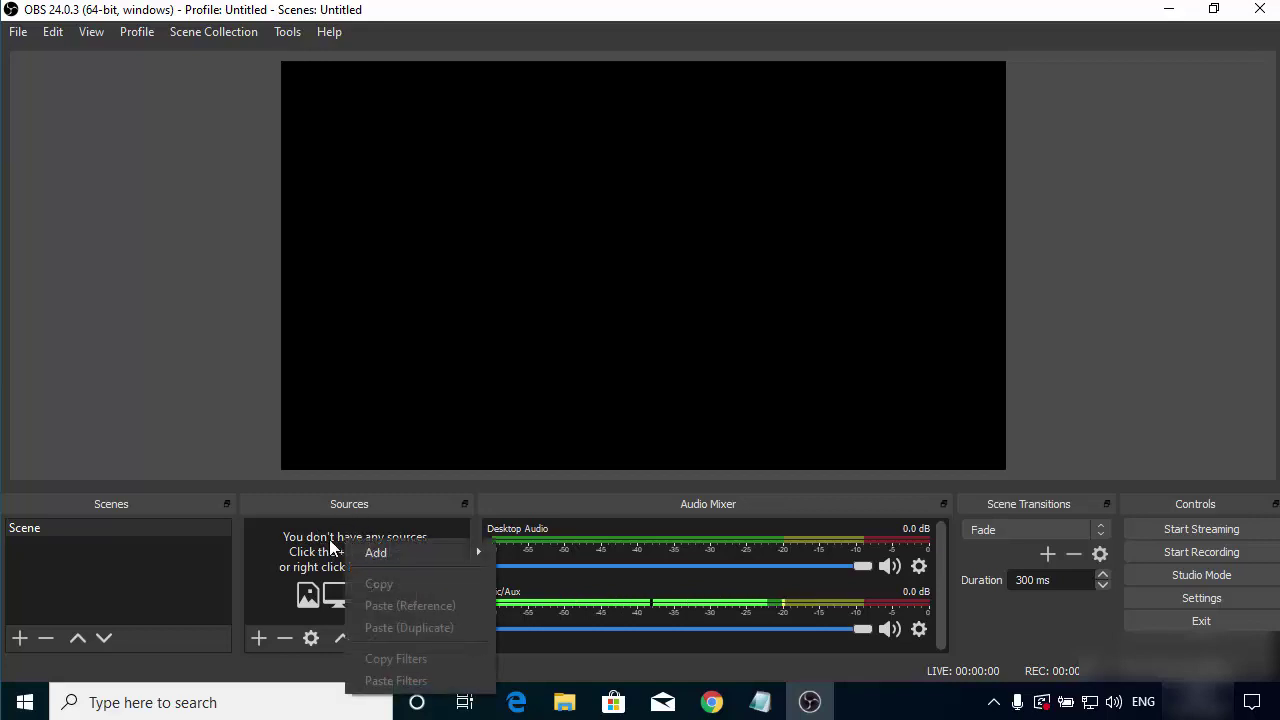
{"action": "left_click", "coordinate": [296, 540]}
{"action": "right_click", "coordinate": [343, 539]}
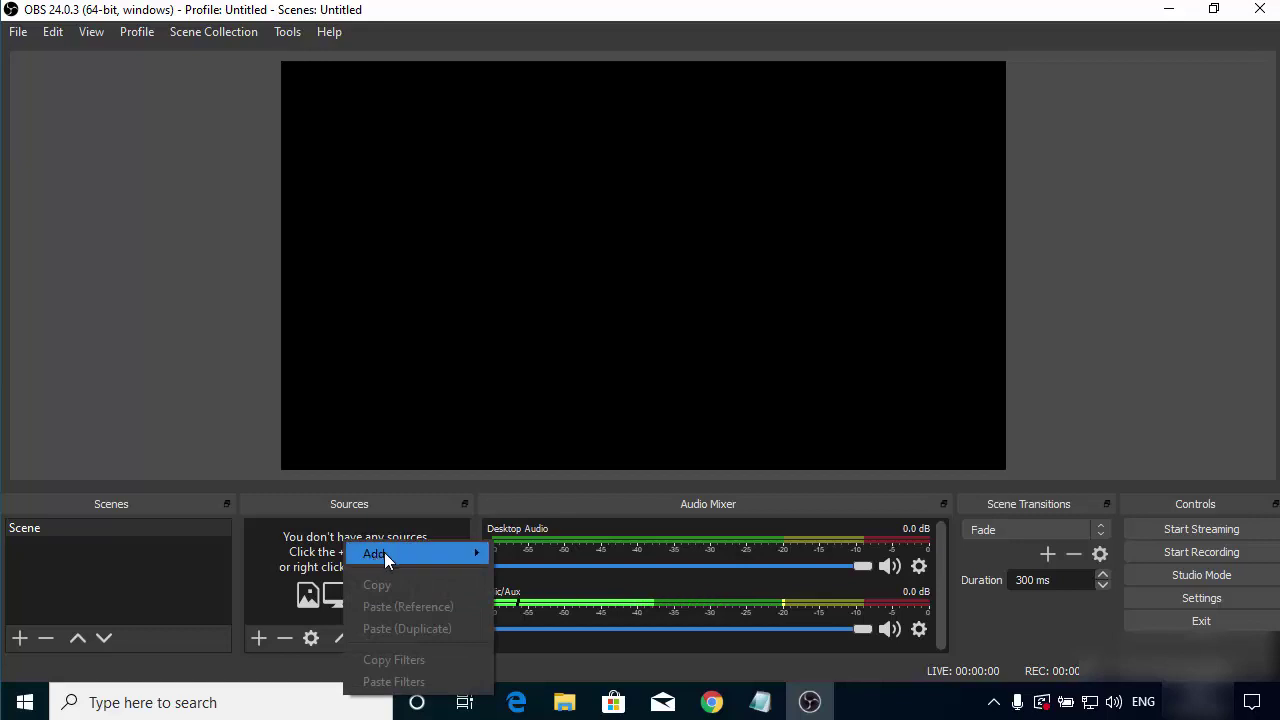
{"action": "mouse_move", "coordinate": [388, 552]}
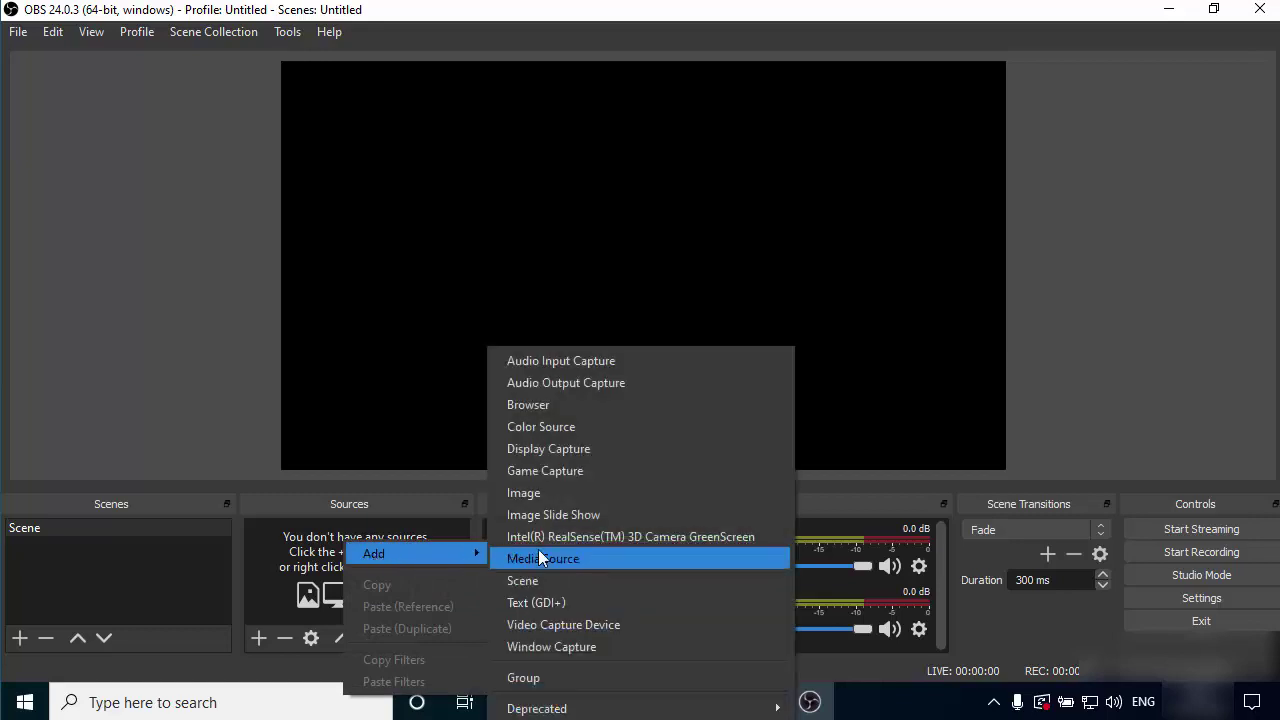
{"action": "left_click", "coordinate": [583, 452]}
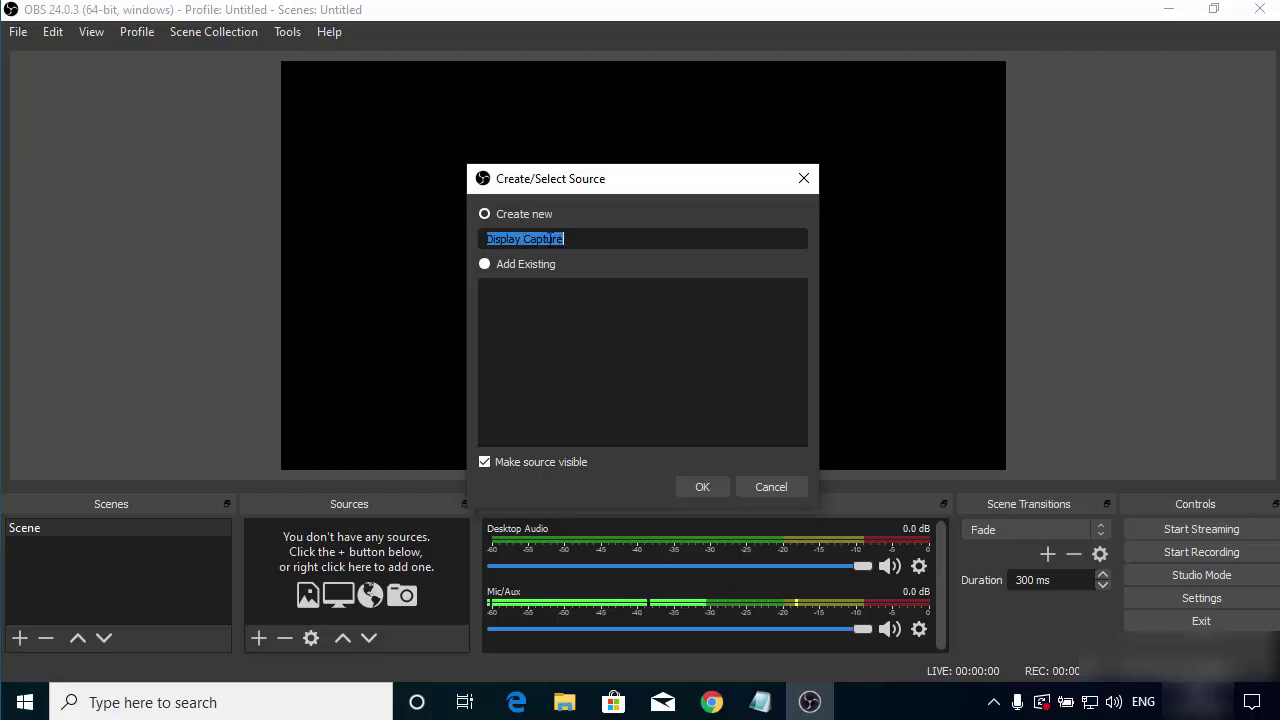
{"action": "left_click", "coordinate": [583, 239]}
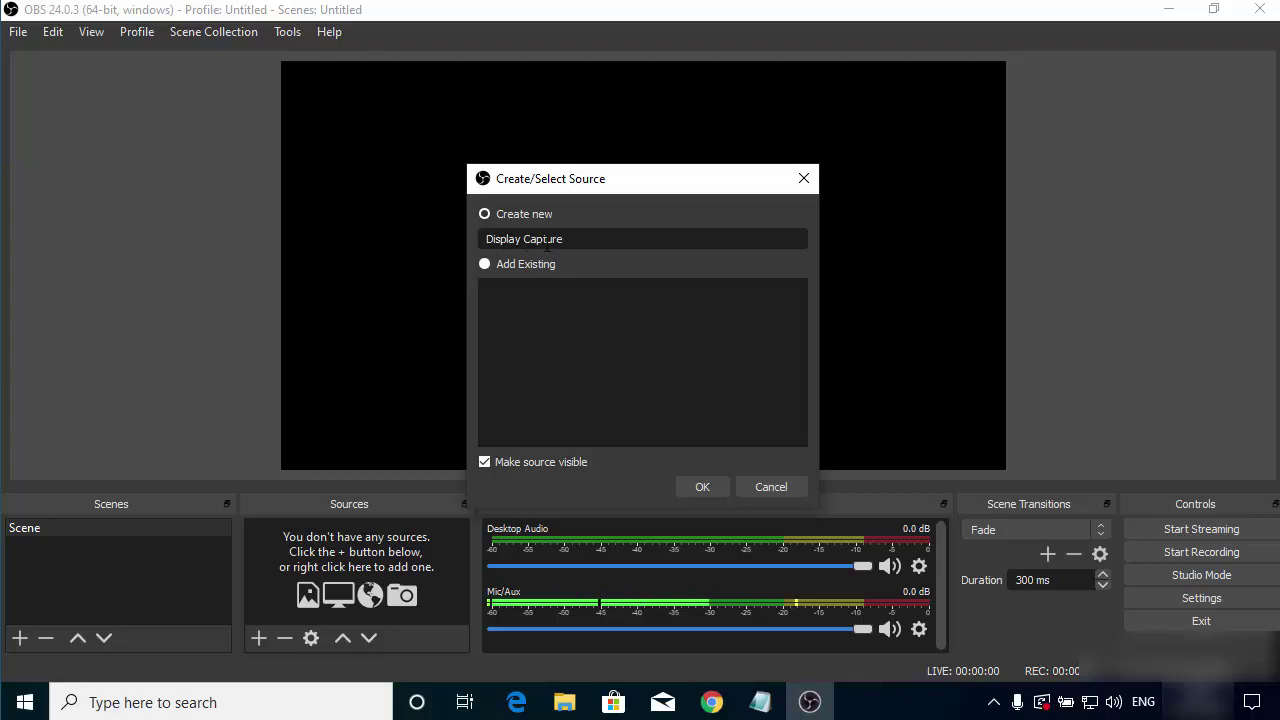
Create the Display Capture source on Display 1, confirm its properties, then bring up OBS Settings
{"action": "left_click", "coordinate": [702, 487]}
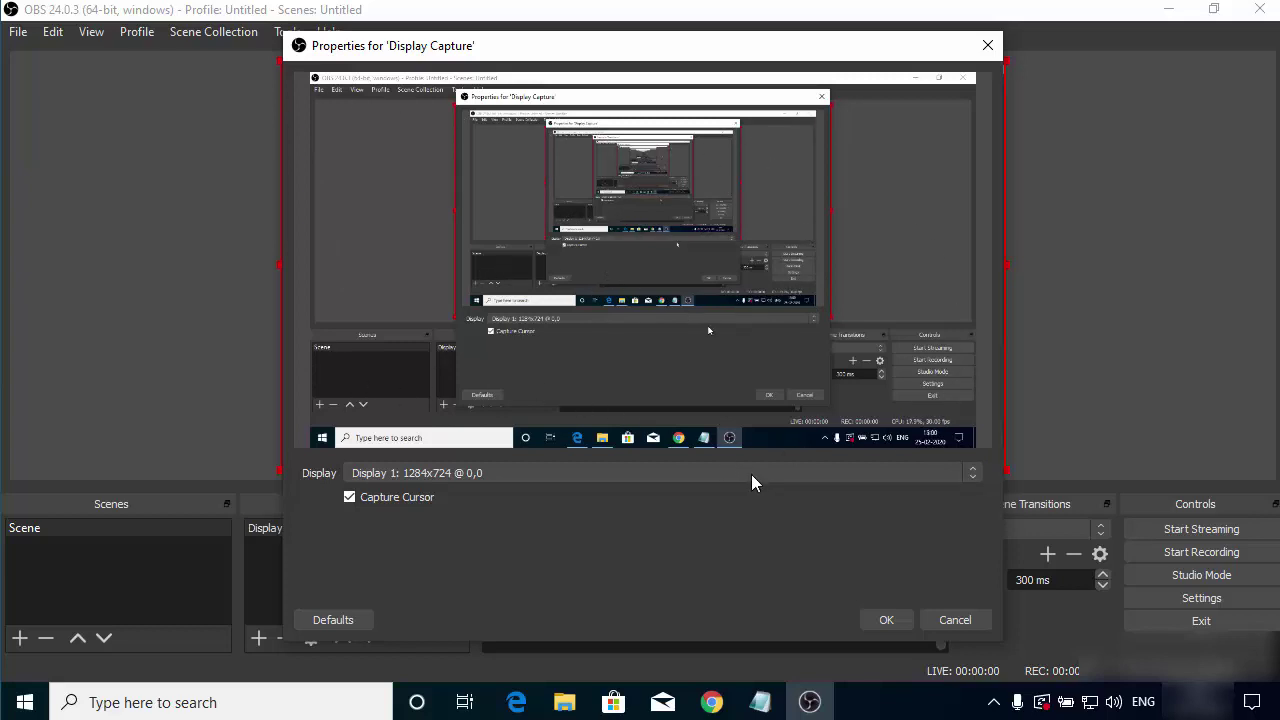
{"action": "left_click", "coordinate": [421, 479]}
{"action": "left_click", "coordinate": [415, 489]}
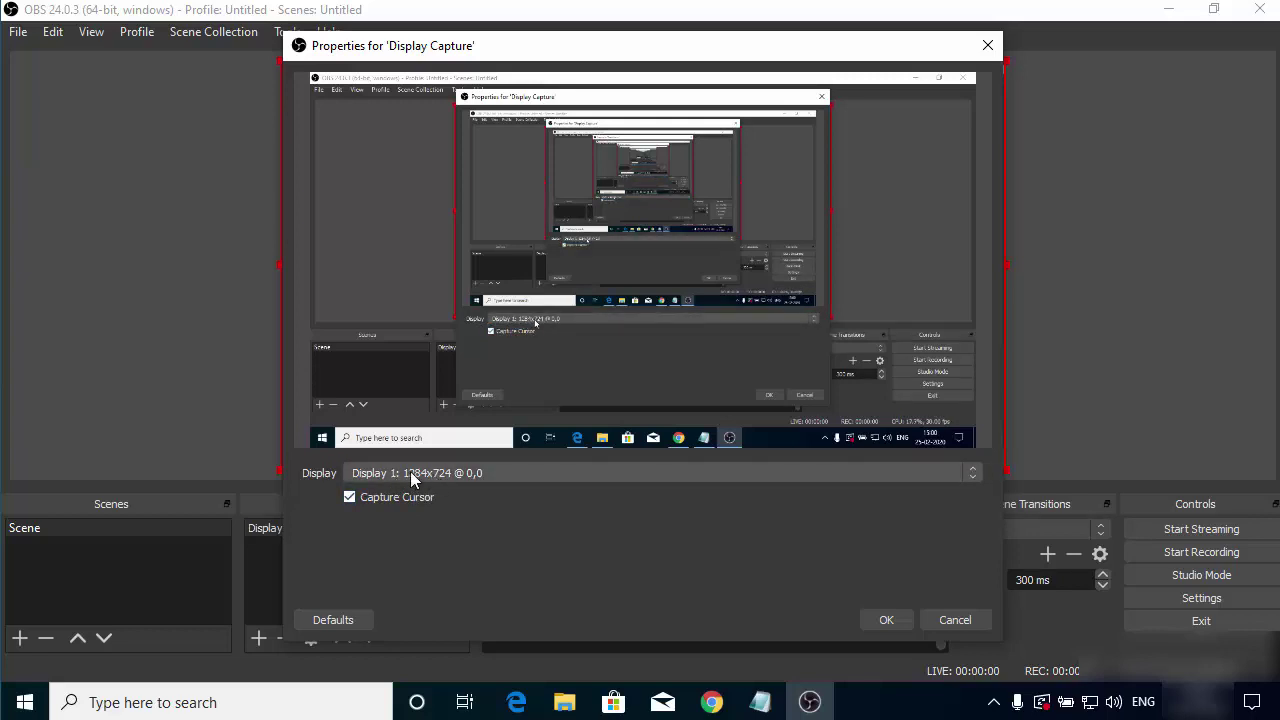
{"action": "left_click", "coordinate": [881, 620]}
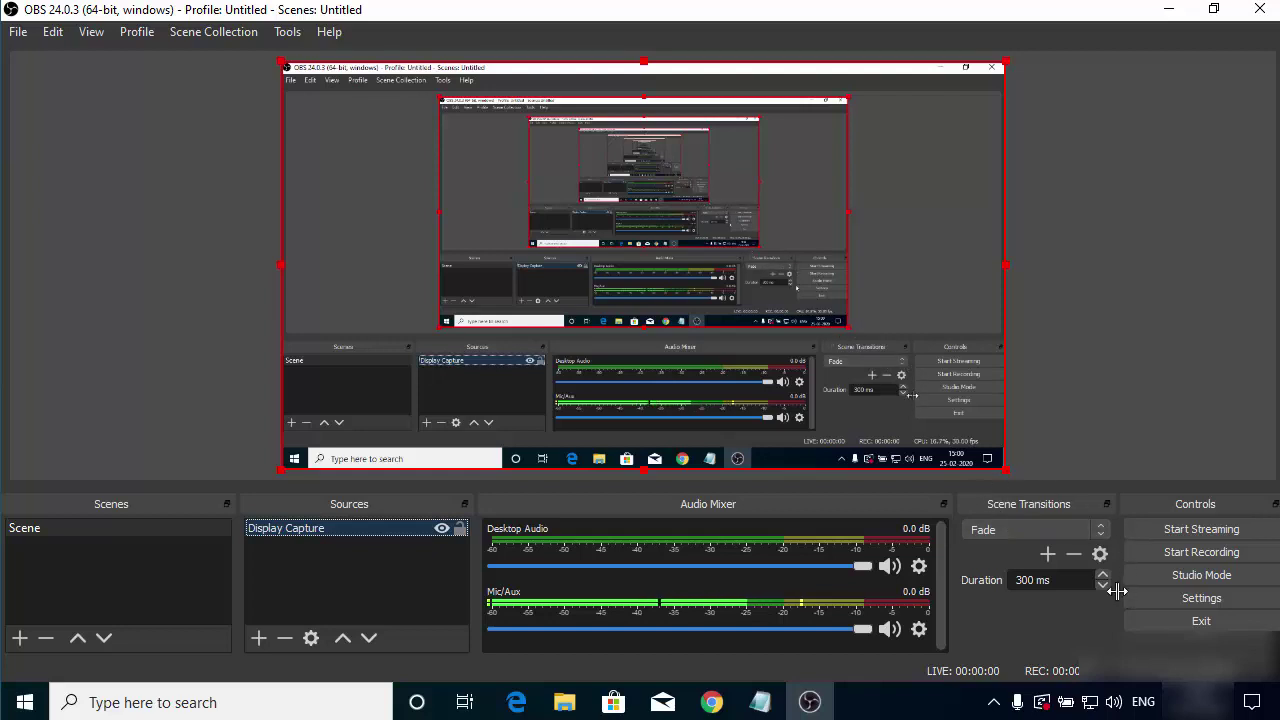
{"action": "left_click", "coordinate": [1151, 598]}
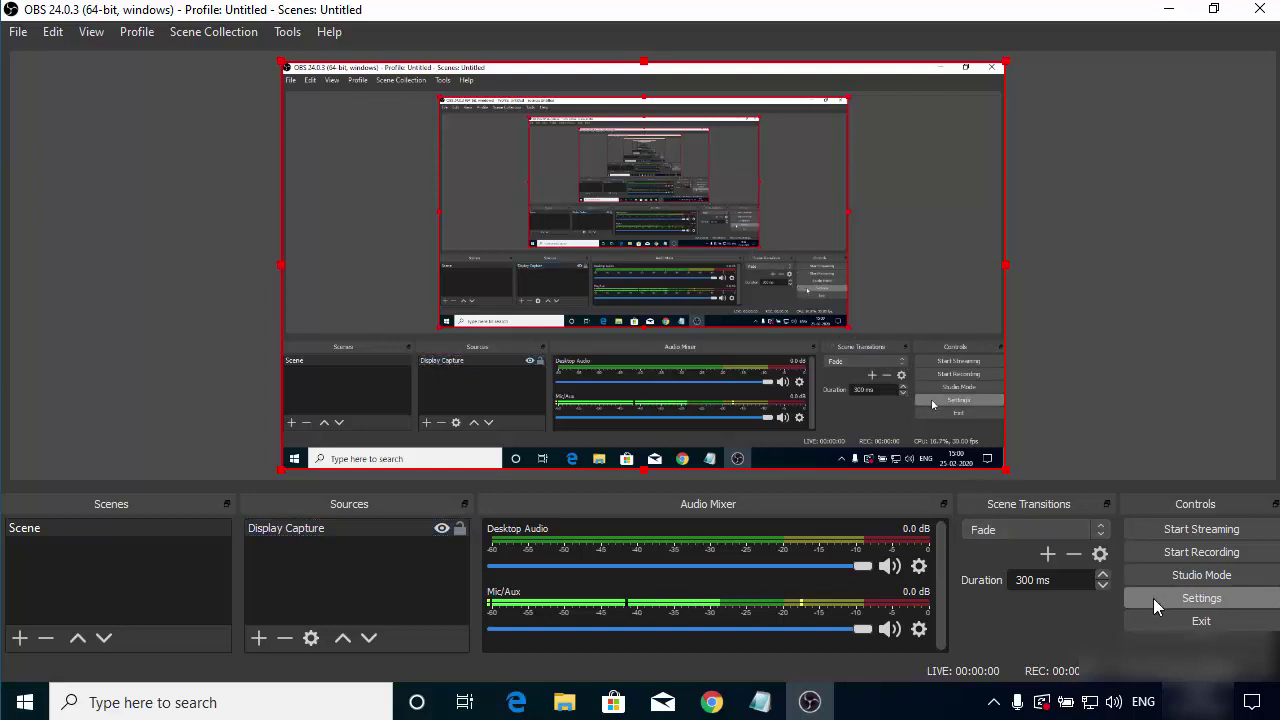
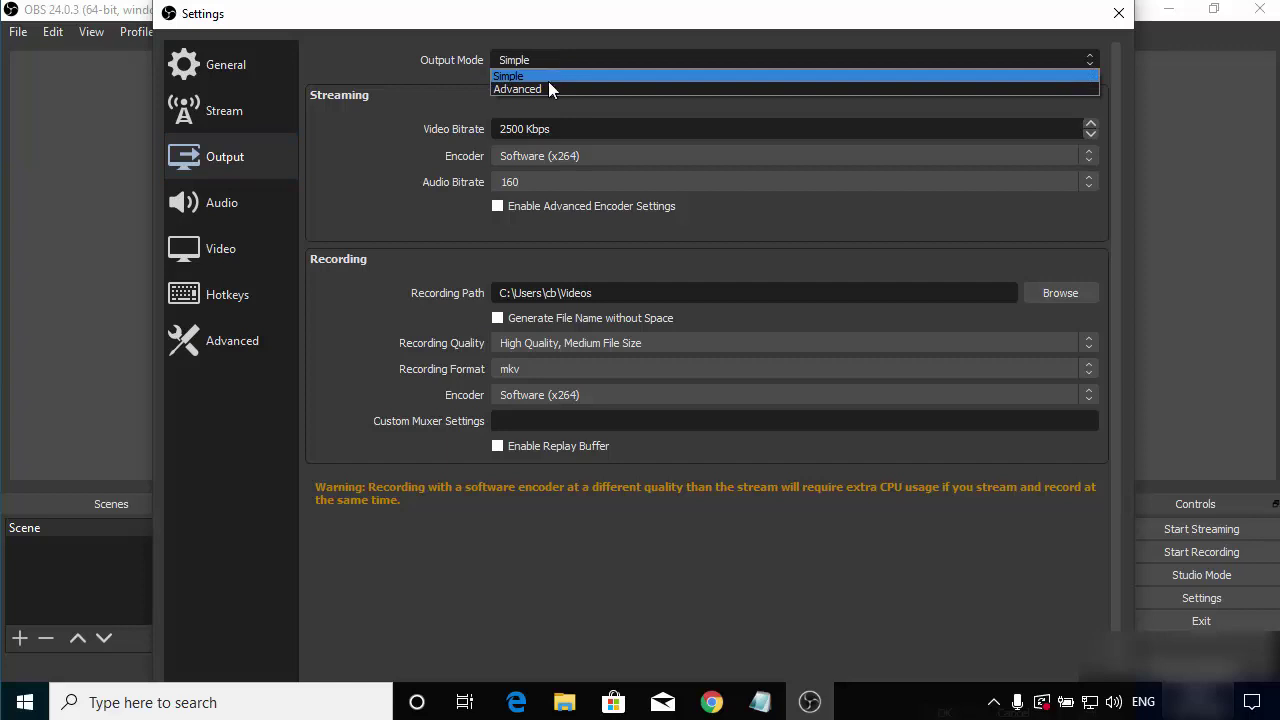
Switch output to Advanced mode and keep the recording type as Standard
{"action": "left_click", "coordinate": [544, 89]}
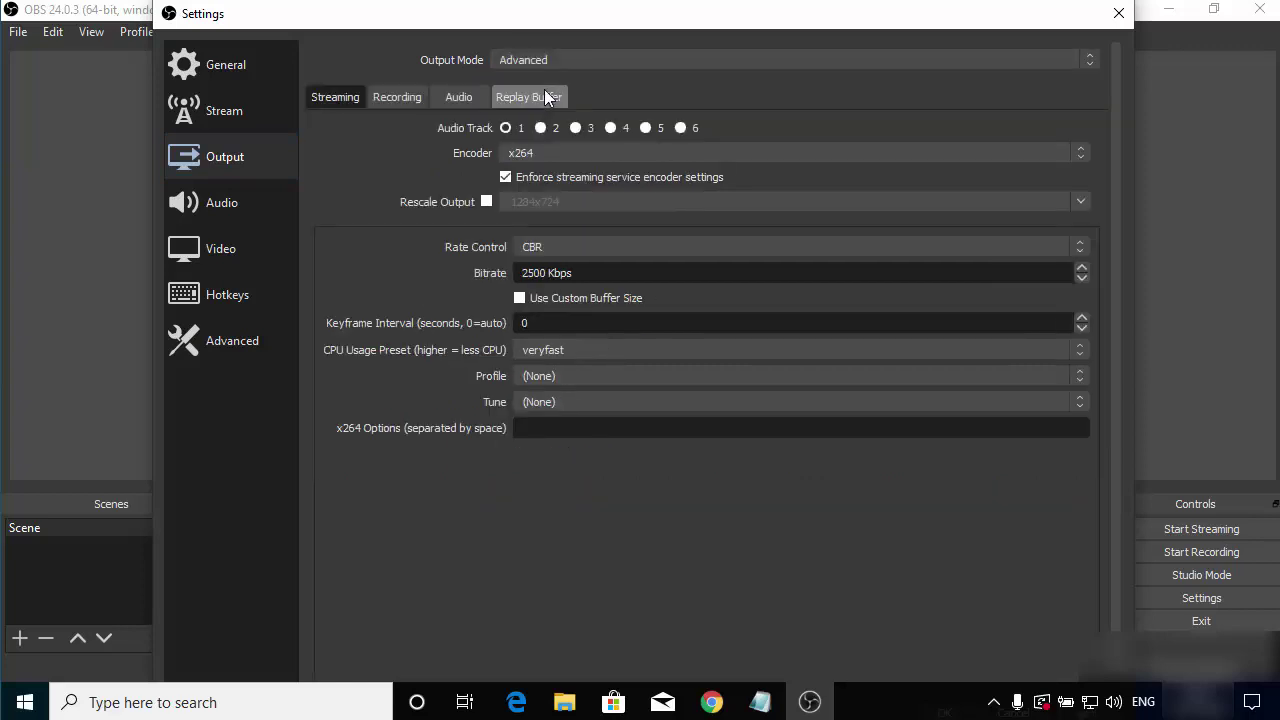
{"action": "left_click", "coordinate": [397, 100]}
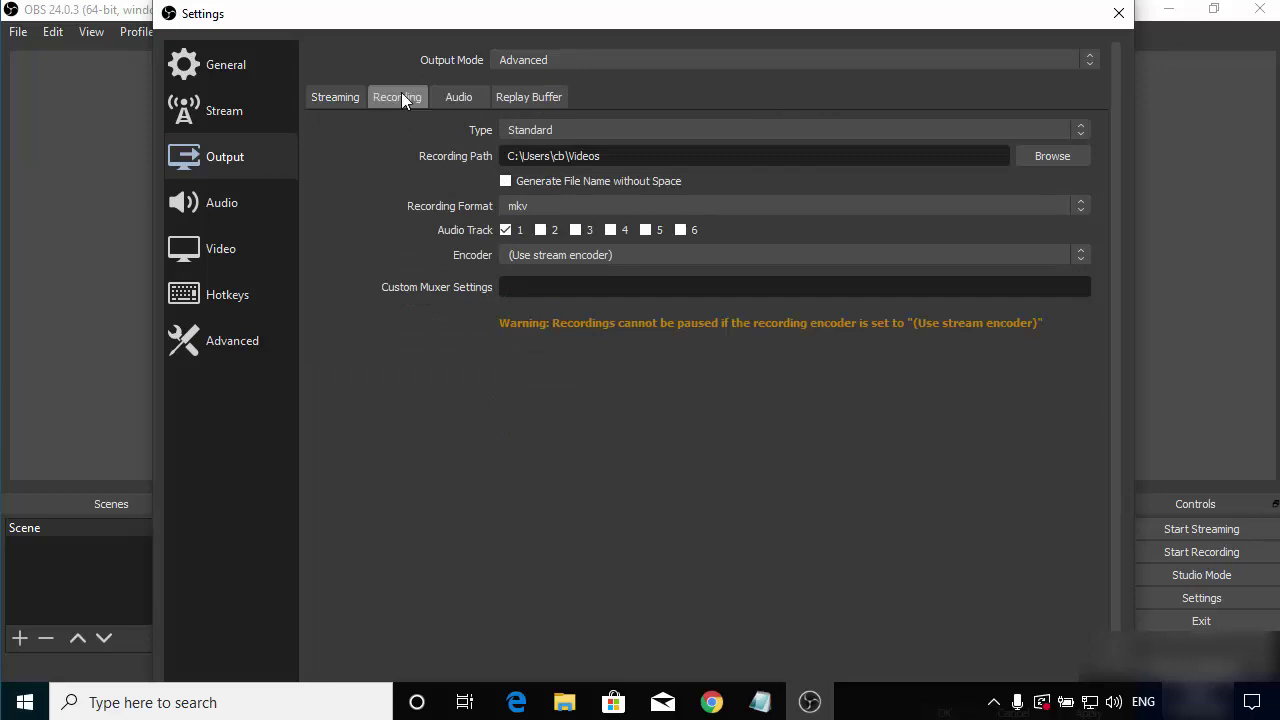
{"action": "left_click", "coordinate": [565, 128]}
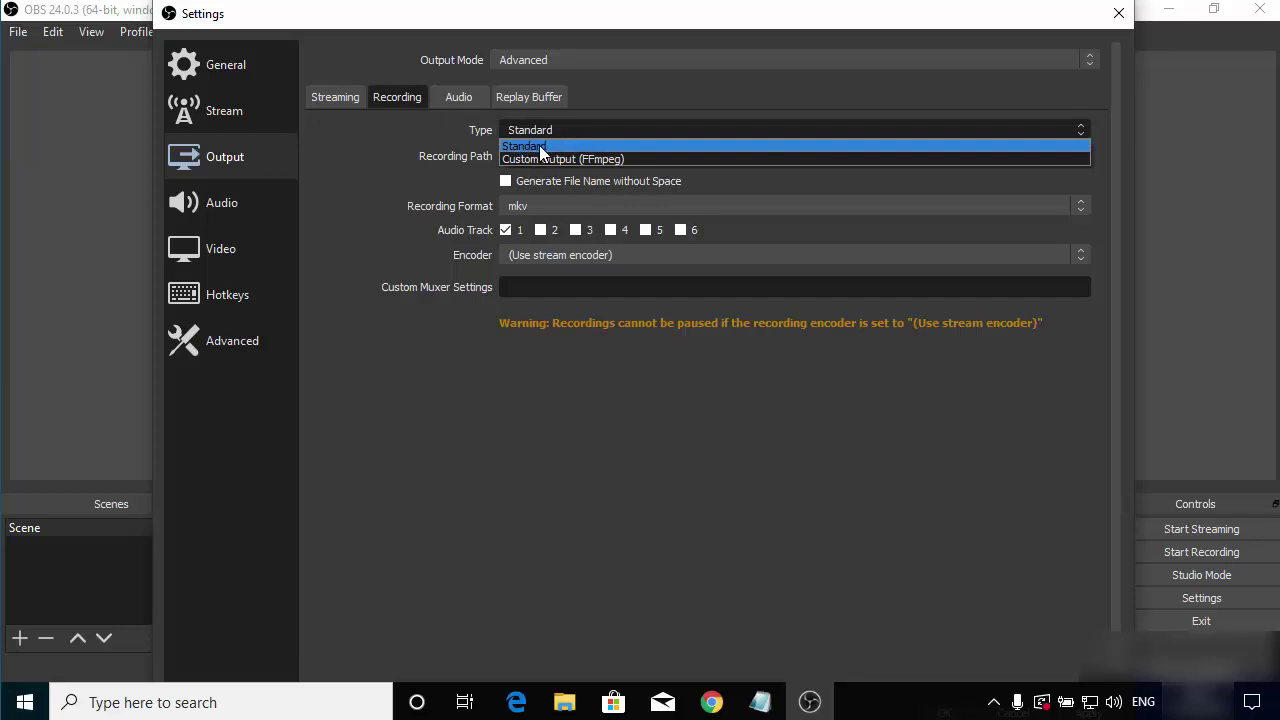
{"action": "left_click", "coordinate": [540, 146]}
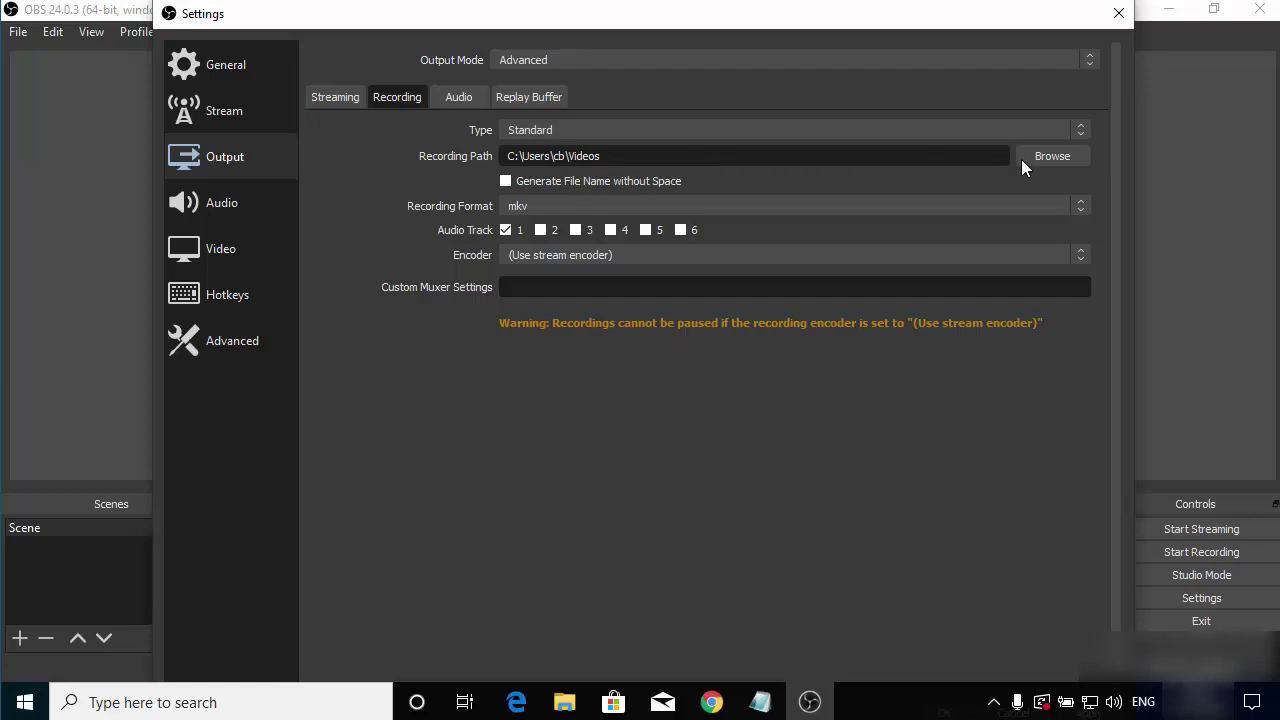
Keep the Videos recording folder and enable generating file names without spaces
{"action": "left_click", "coordinate": [1057, 157]}
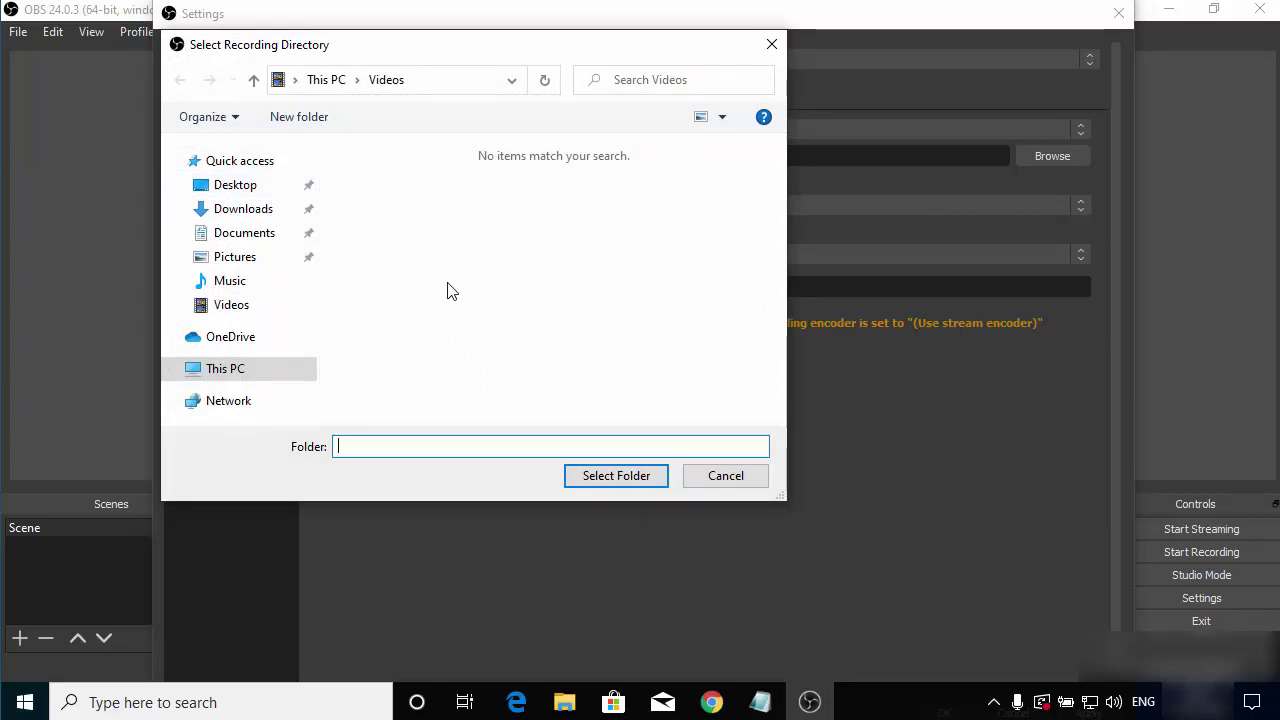
{"action": "left_click", "coordinate": [698, 479]}
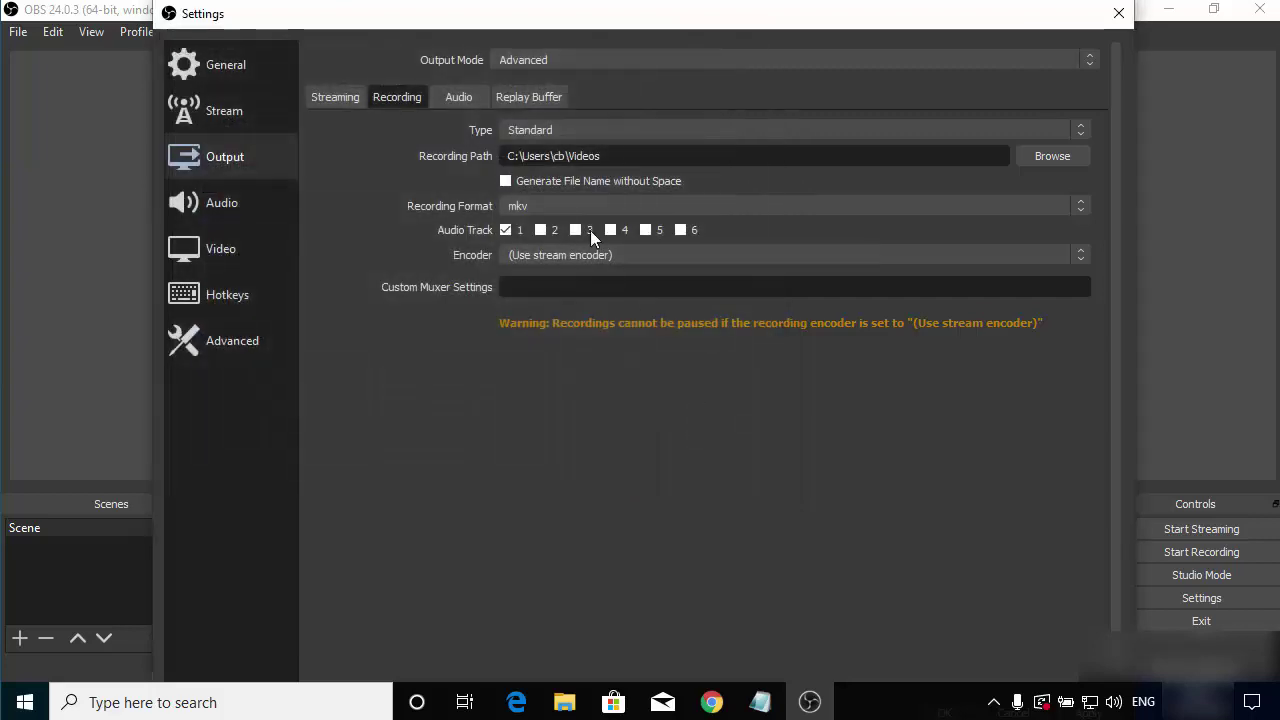
{"action": "left_click", "coordinate": [505, 181]}
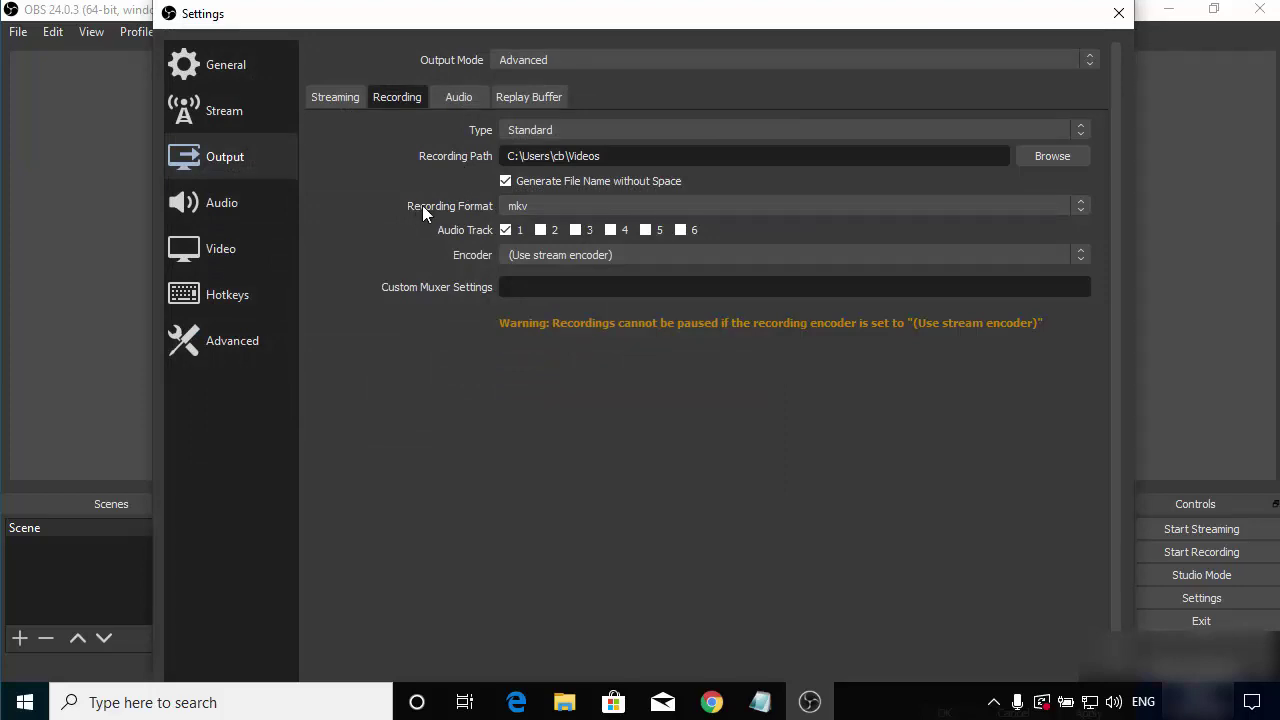
Set the recording format to mp4 and the recording encoder to x264
{"action": "left_click", "coordinate": [525, 205]}
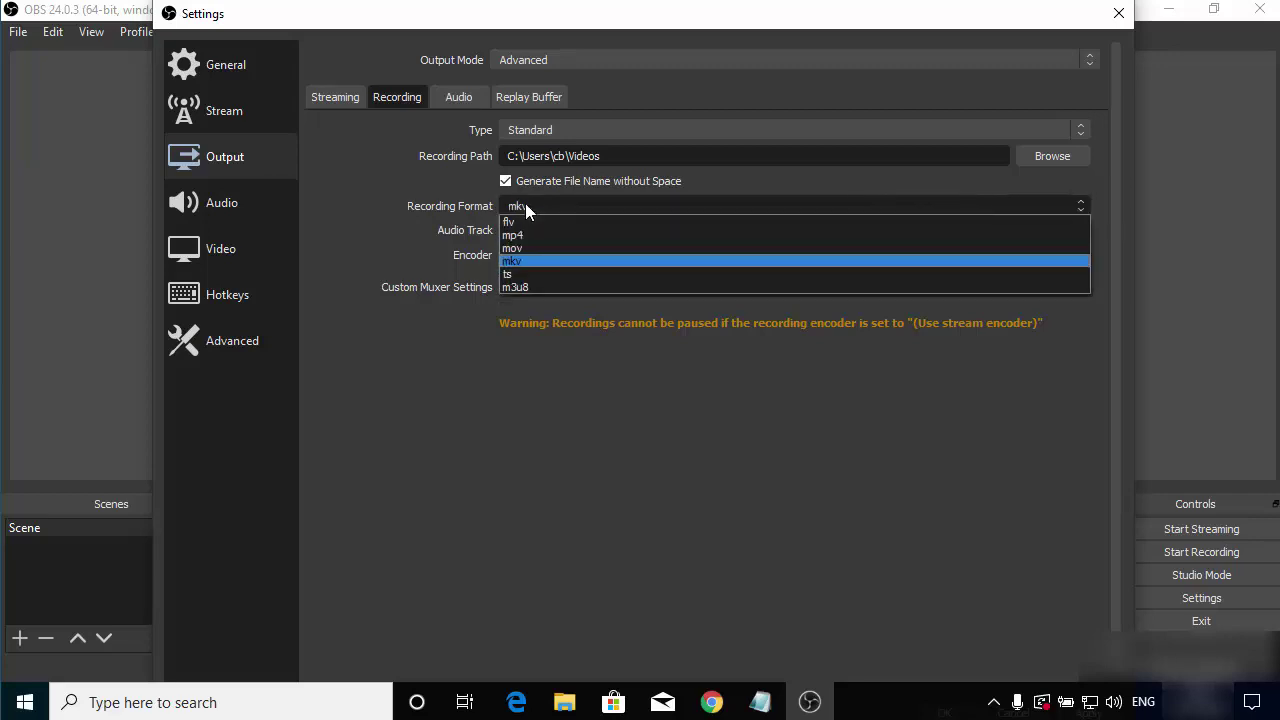
{"action": "left_click", "coordinate": [521, 234]}
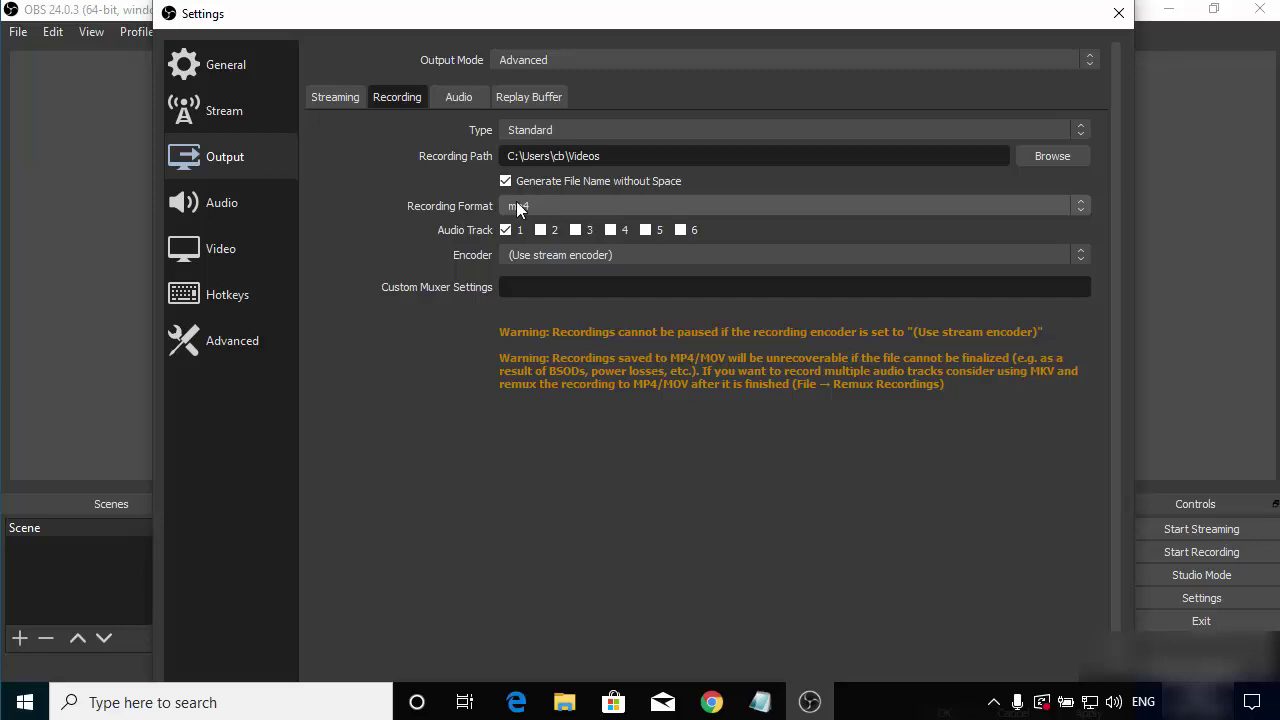
{"action": "left_click", "coordinate": [546, 258]}
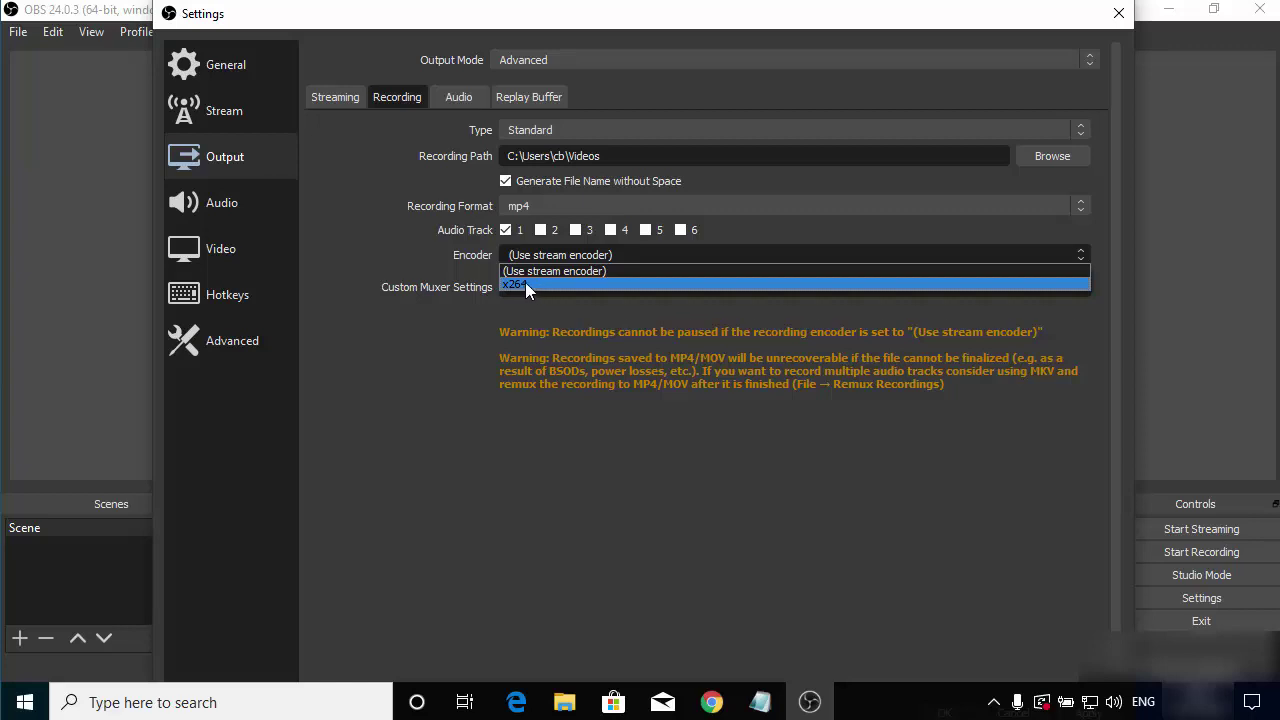
{"action": "left_click", "coordinate": [529, 284]}
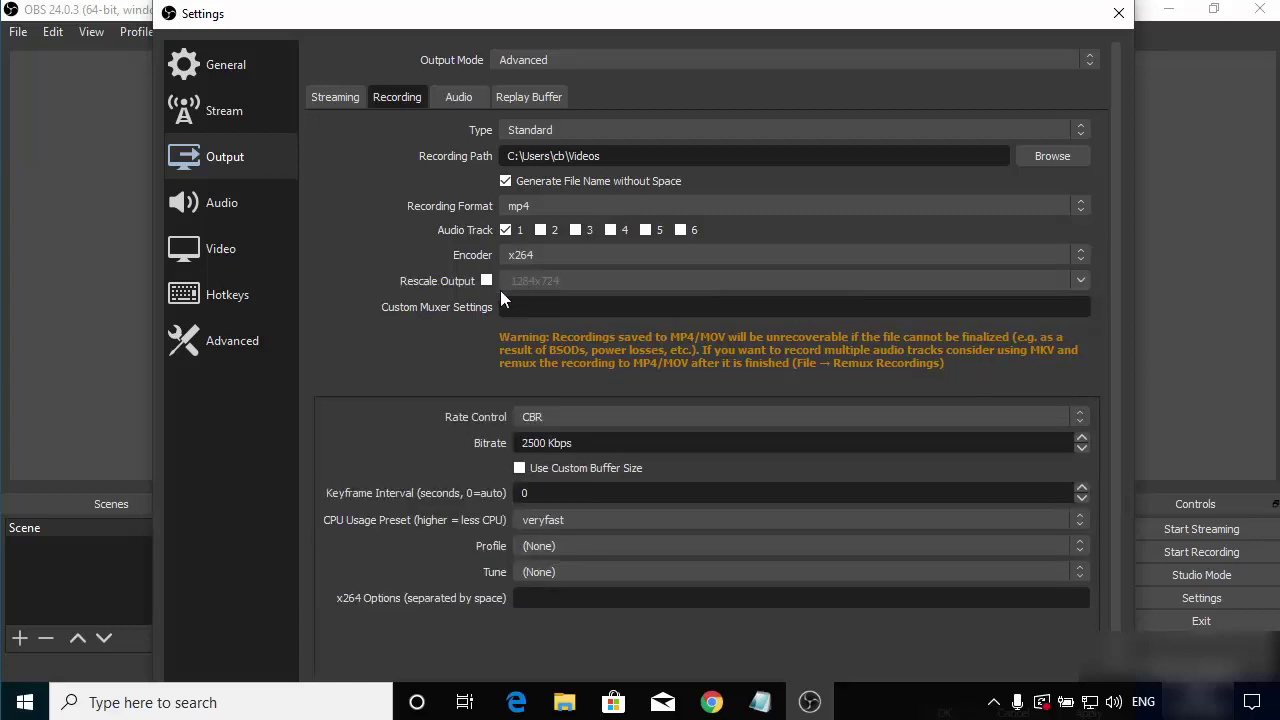
{"action": "scroll", "coordinate": [417, 341], "scroll_direction": "down", "scroll_amount": 1}
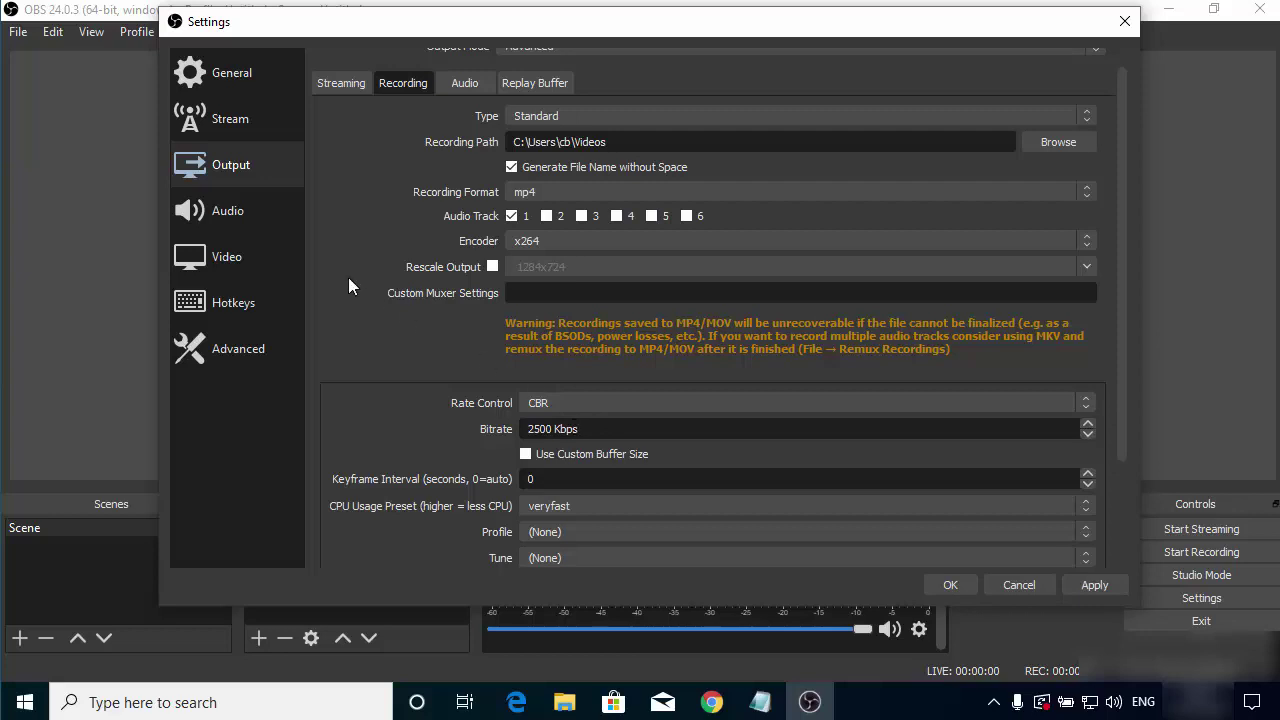
Keep the 44.1 kHz sample rate, use the High Definition Audio Device mic, then view Video settings
{"action": "left_click", "coordinate": [236, 211]}
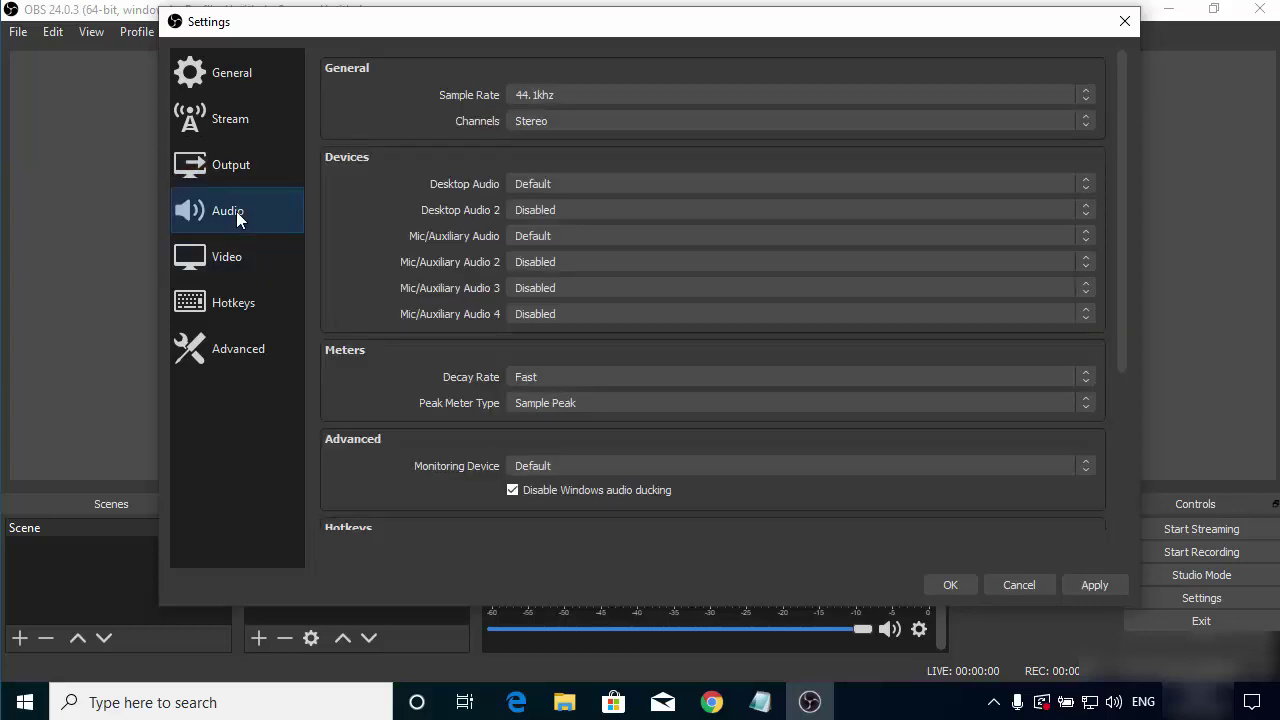
{"action": "left_click", "coordinate": [533, 94]}
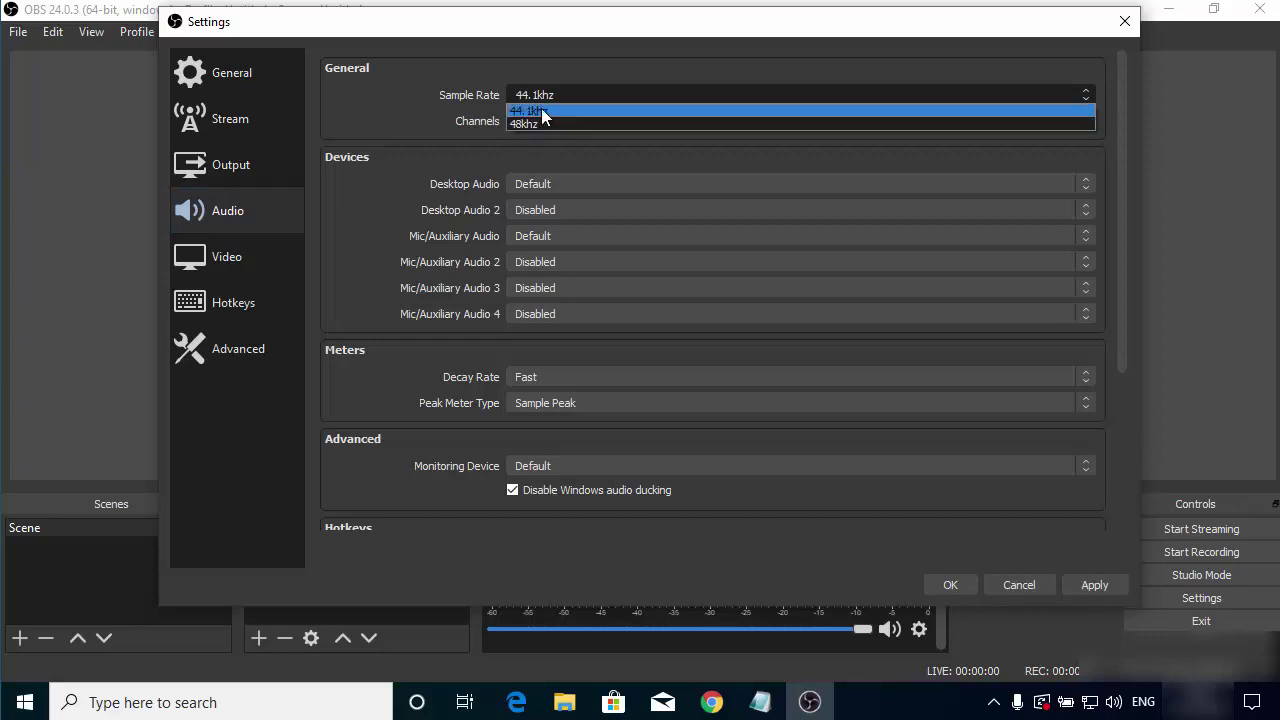
{"action": "left_click", "coordinate": [541, 108]}
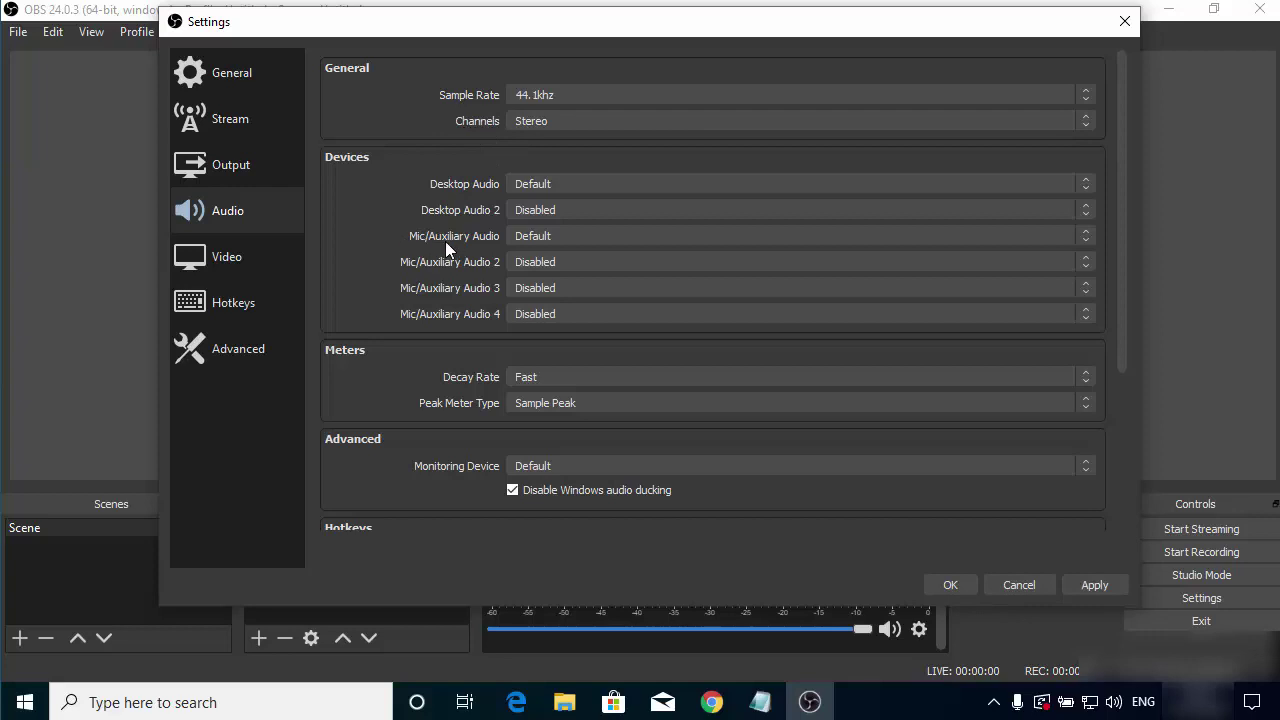
{"action": "left_click", "coordinate": [551, 243]}
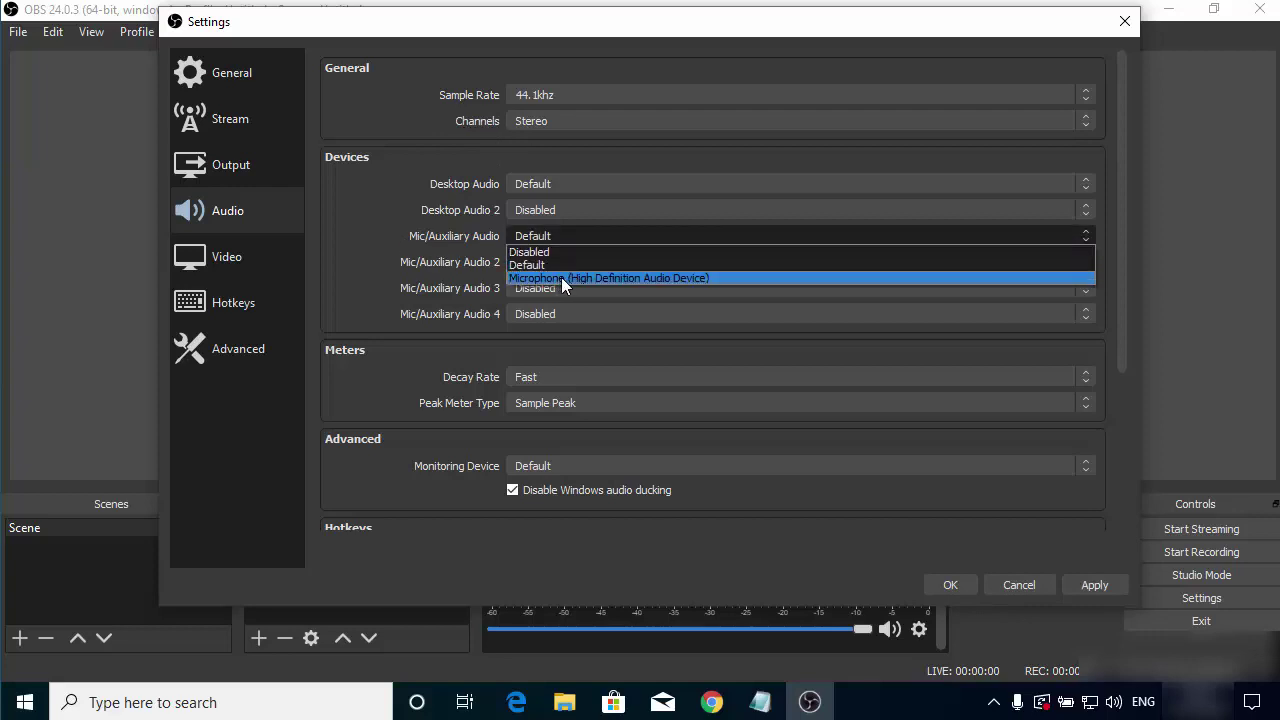
{"action": "left_click", "coordinate": [561, 277]}
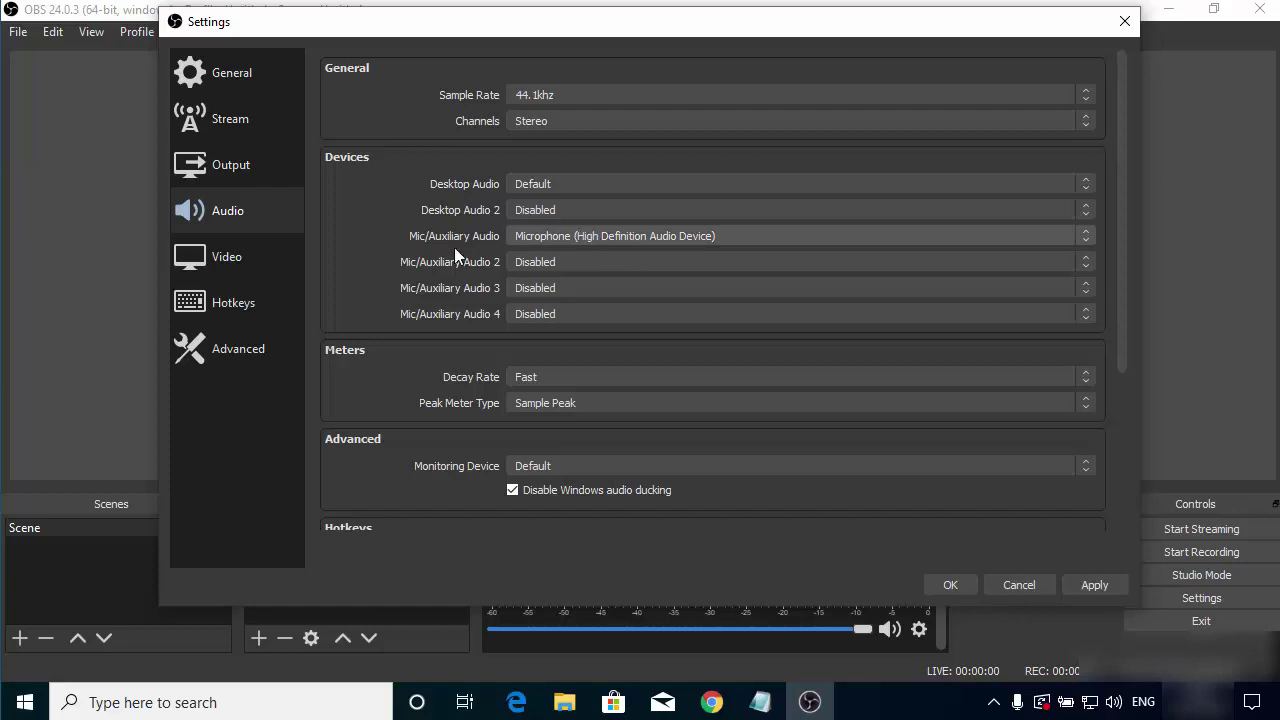
{"action": "left_click", "coordinate": [224, 262]}
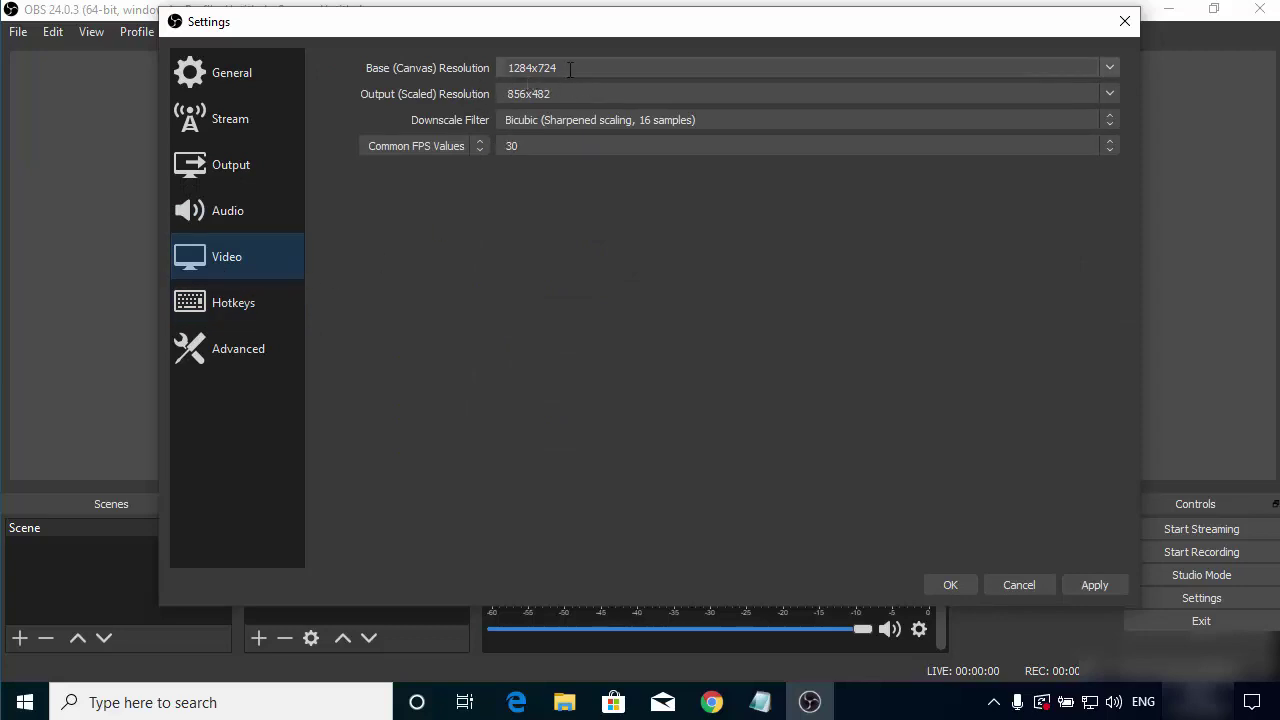
Confirm the 1284x724 canvas resolution, apply the settings, and close the Settings window
{"action": "left_click", "coordinate": [510, 68]}
{"action": "left_click", "coordinate": [1092, 585]}
{"action": "left_click", "coordinate": [950, 584]}
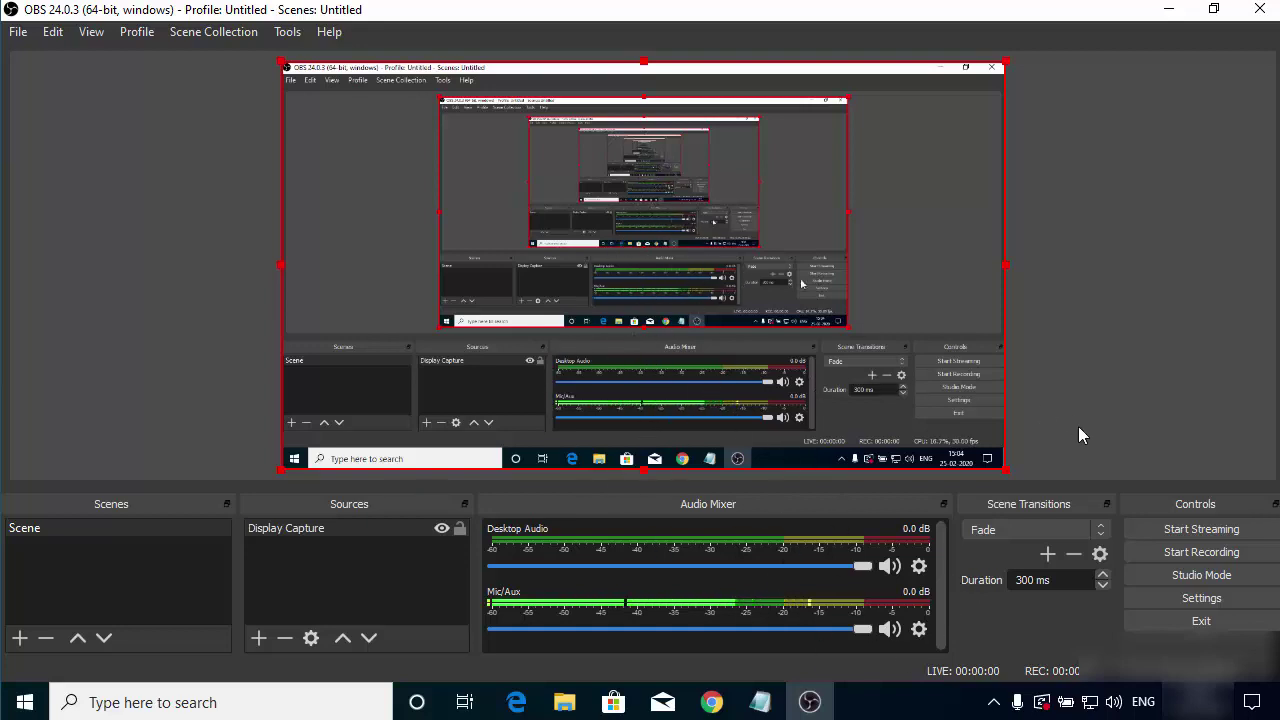
Start a screen recording and minimise OBS to show the desktop
{"action": "left_click", "coordinate": [1162, 550]}
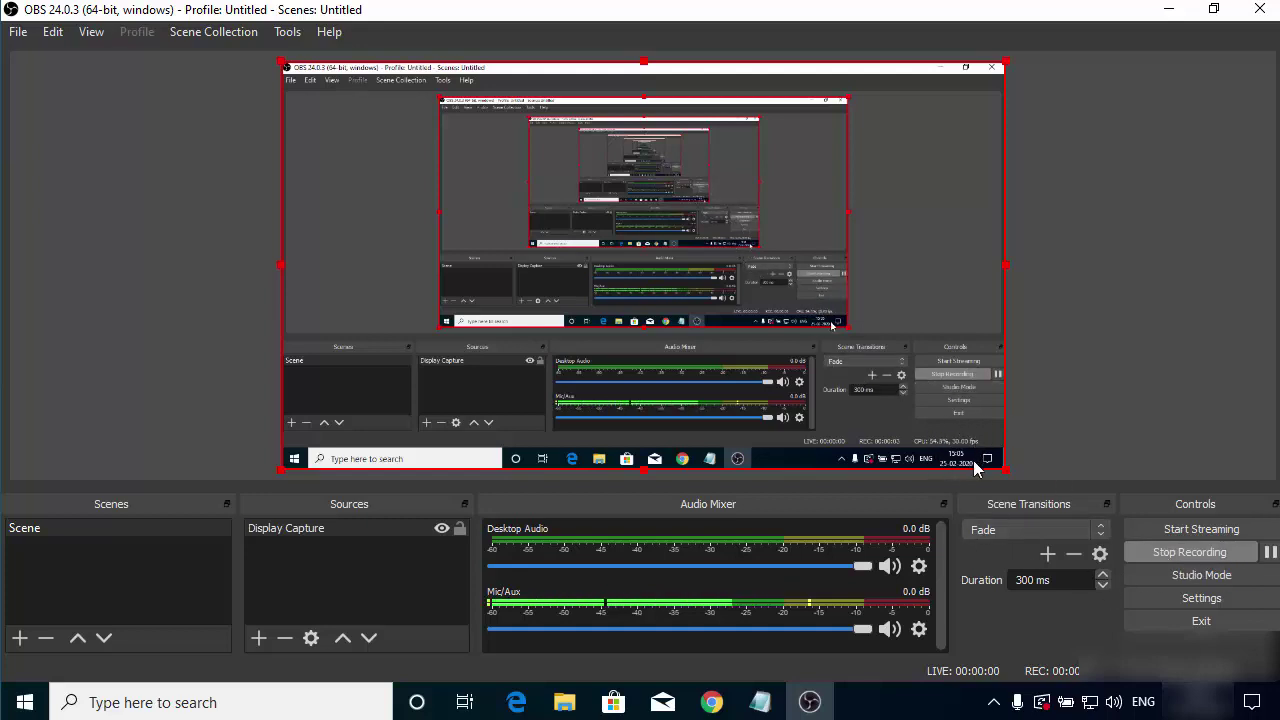
{"action": "left_click", "coordinate": [1165, 10]}
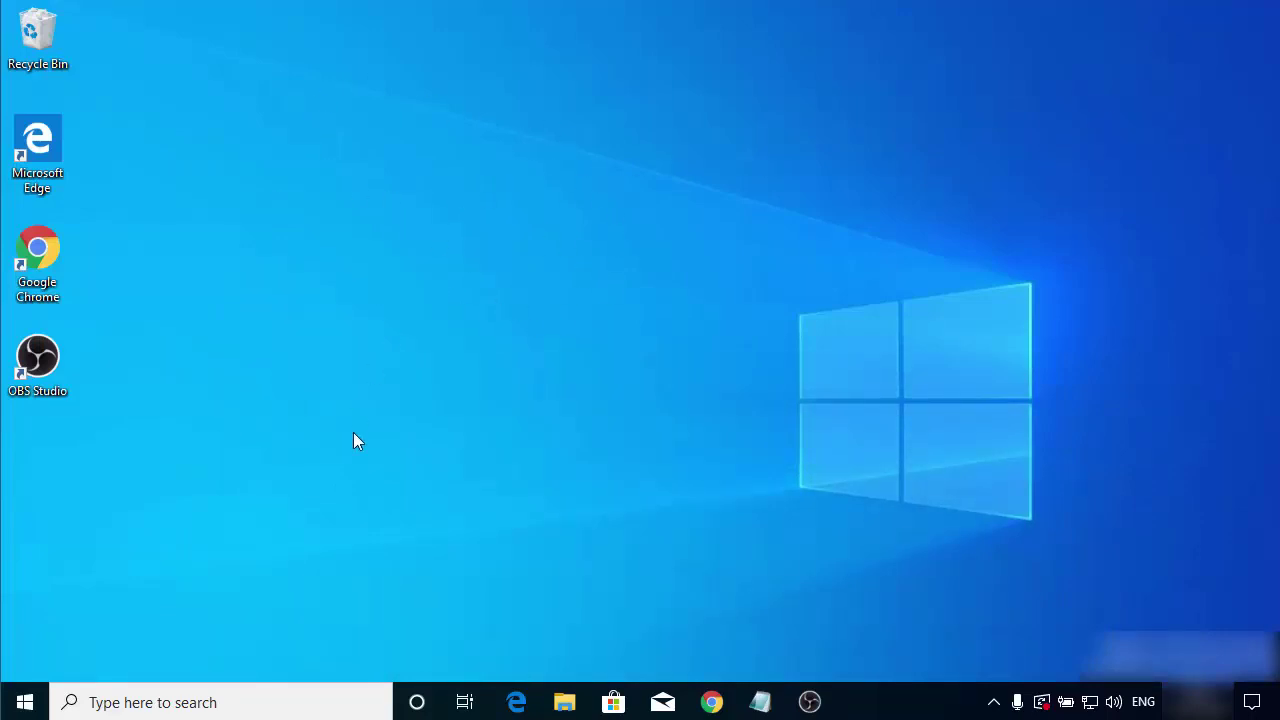
Find the new 2020-02-25_15-05-01.mp4 recording in the Videos folder, then return to OBS
{"action": "left_click", "coordinate": [562, 702]}
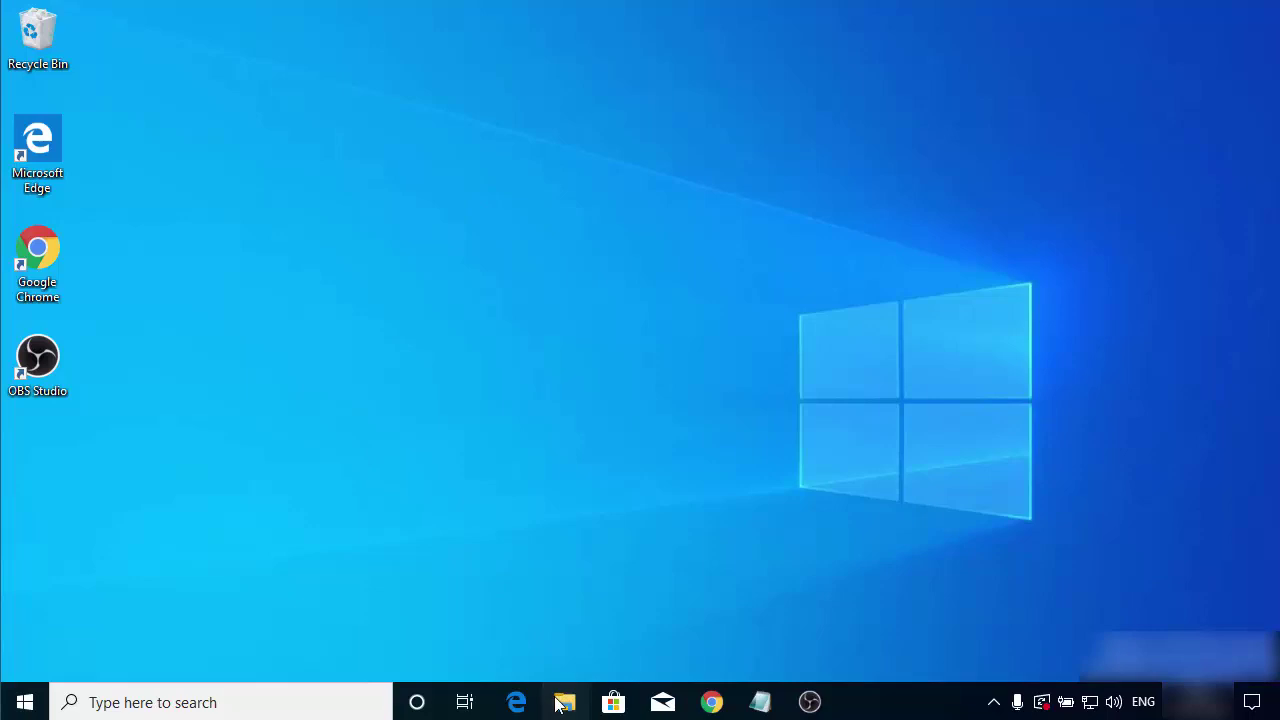
{"action": "left_click", "coordinate": [197, 322]}
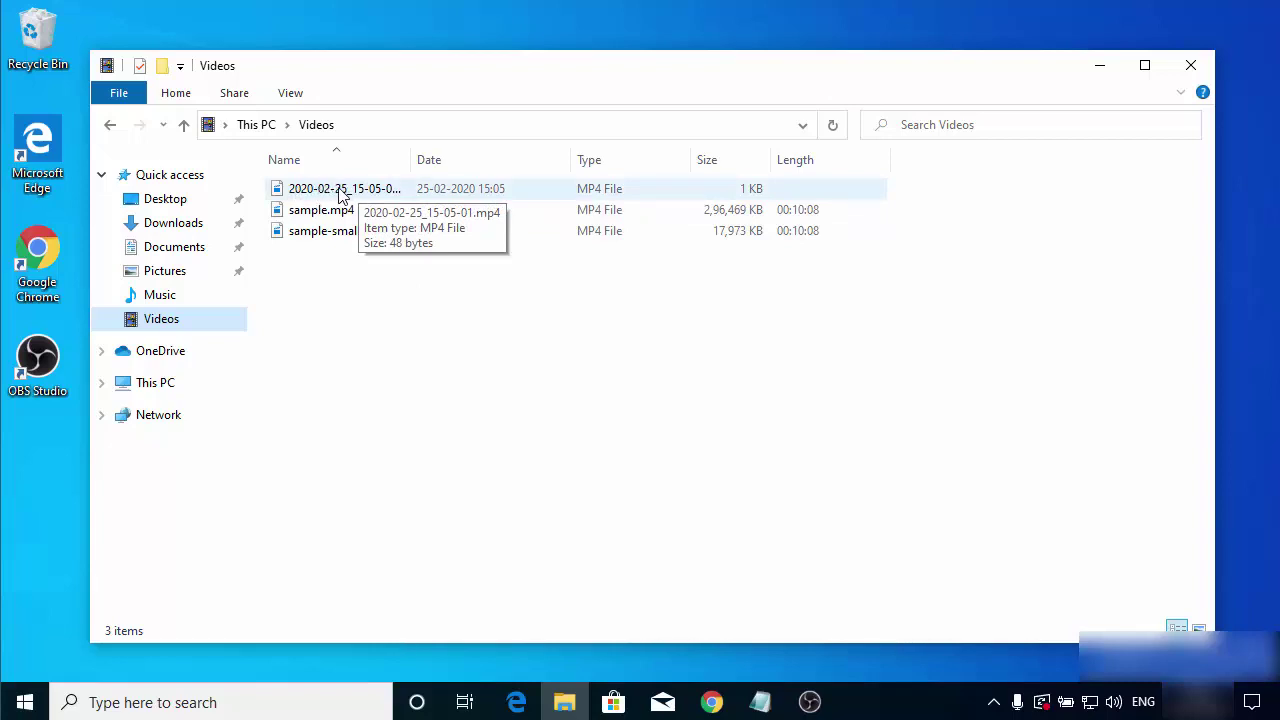
{"action": "double_click", "coordinate": [409, 161]}
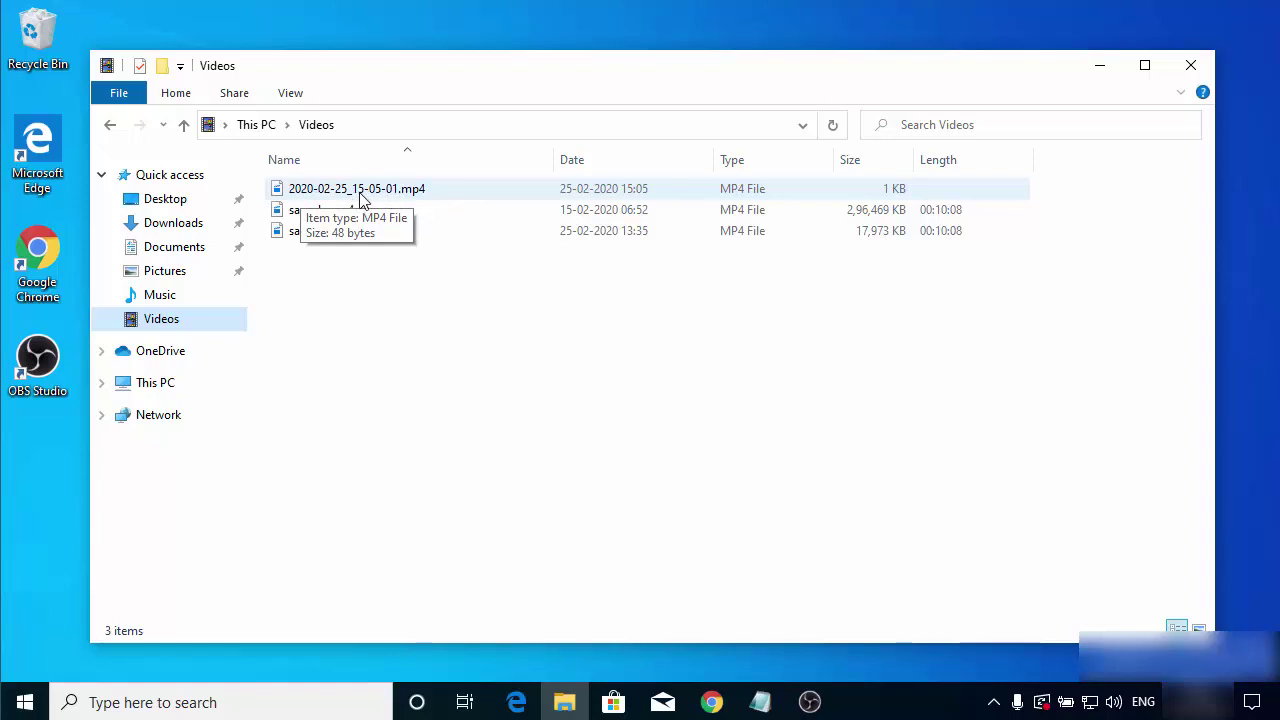
{"action": "left_click", "coordinate": [809, 702]}
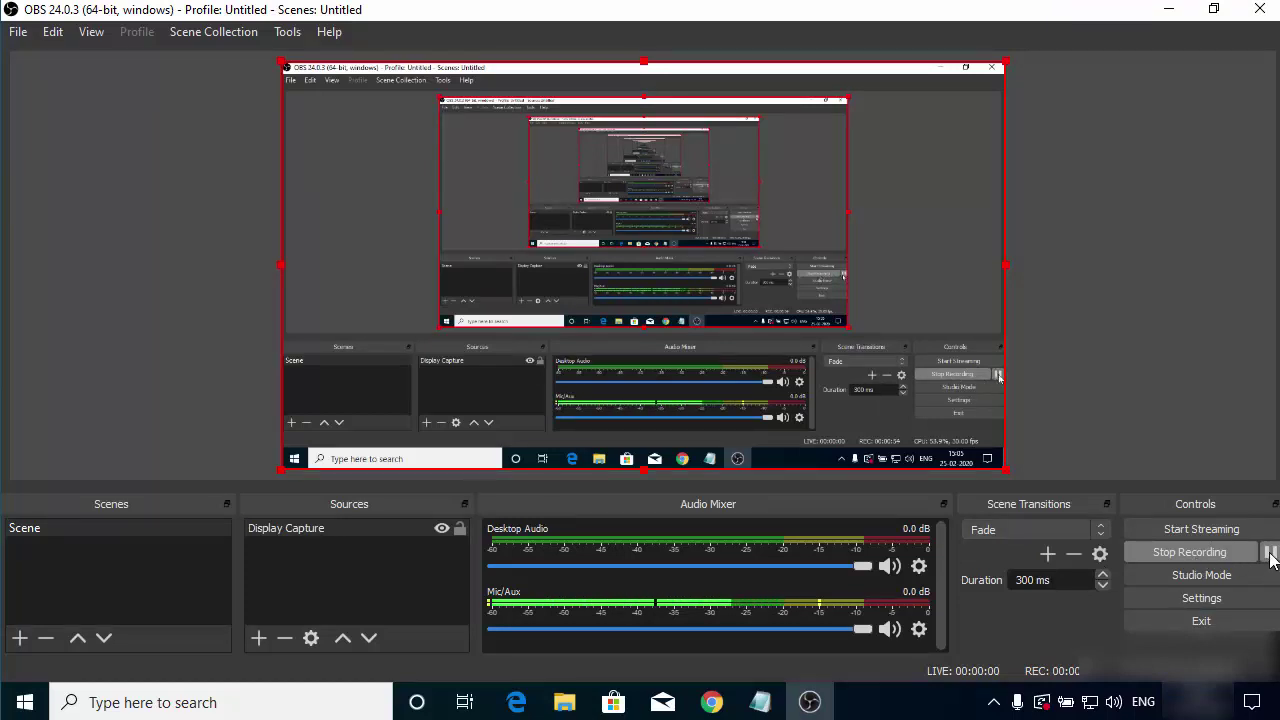
Stop the recording and minimise OBS to reveal the Videos folder
{"action": "left_click", "coordinate": [1192, 559]}
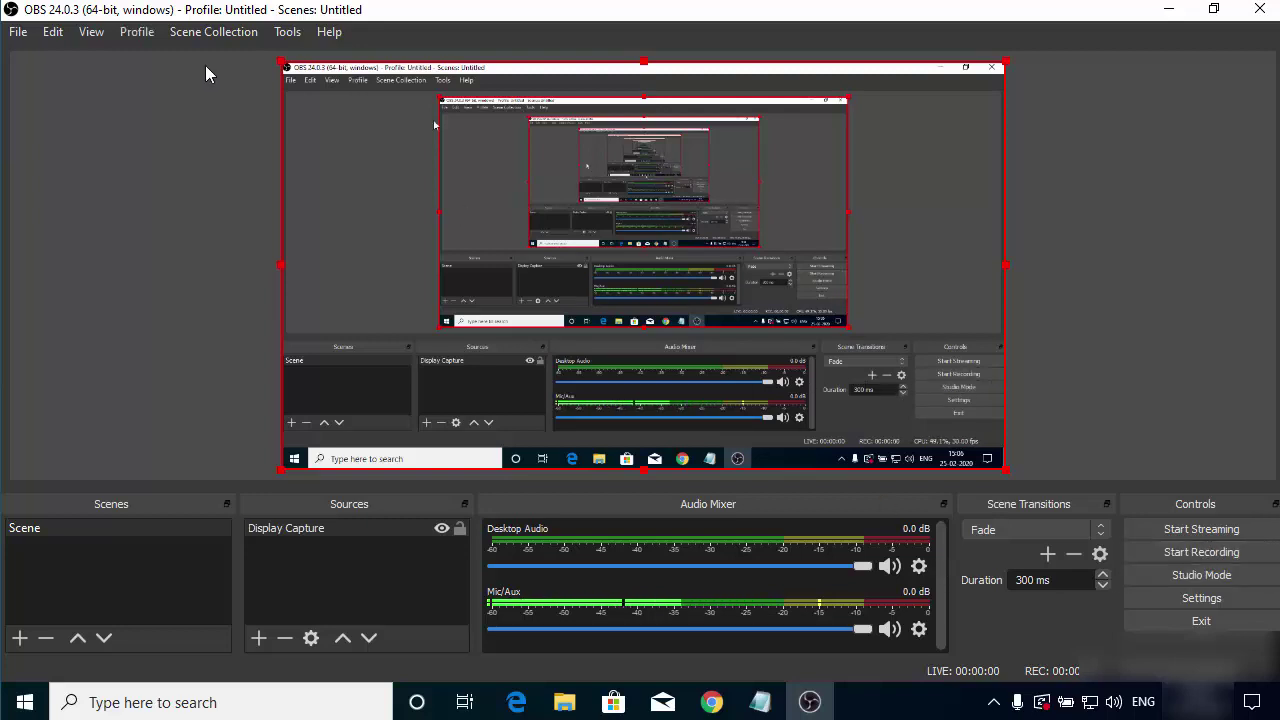
{"action": "left_click", "coordinate": [1168, 10]}
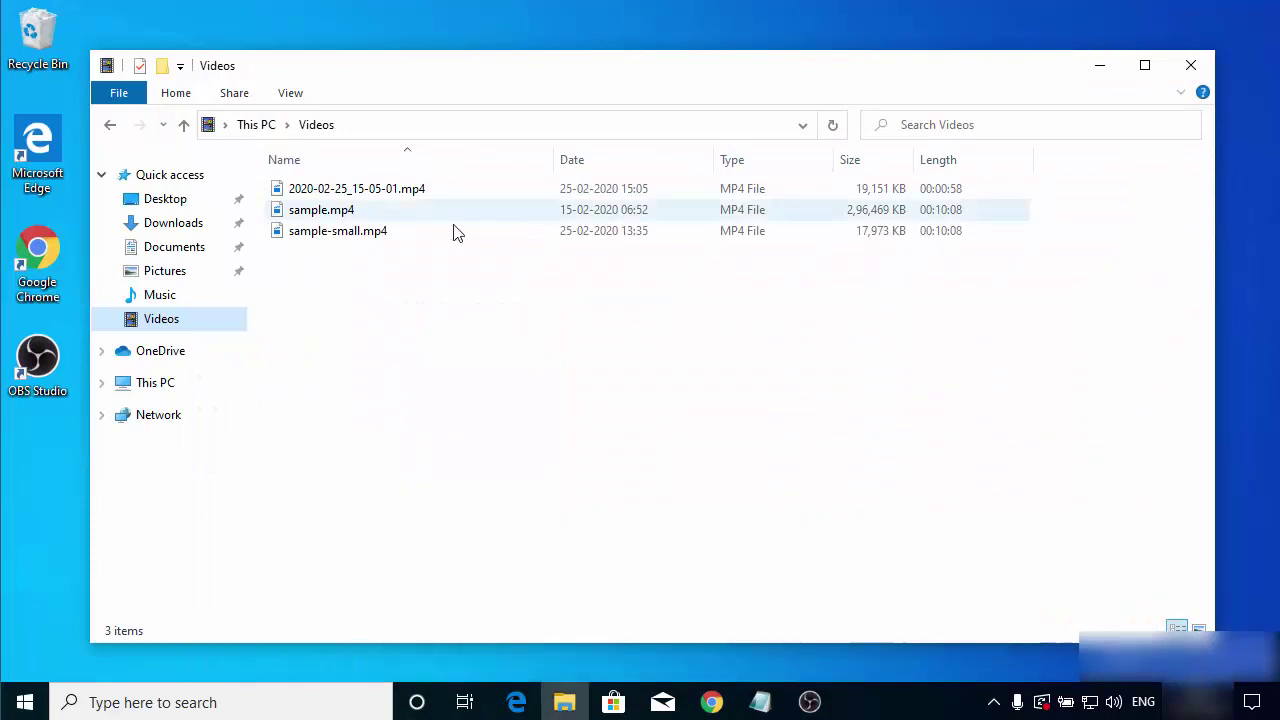
Play back 2020-02-25_15-05-01.mp4 in Movies & TV, then close it and minimise Explorer
{"action": "left_click", "coordinate": [360, 194]}
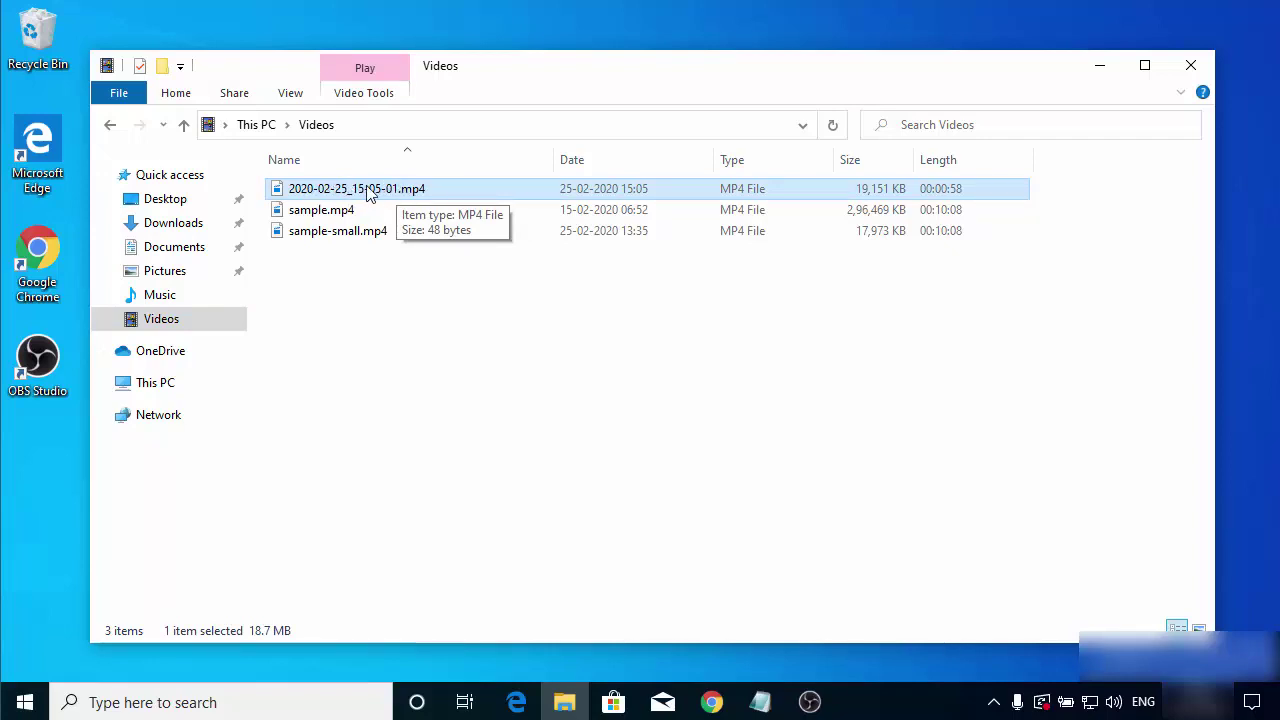
{"action": "double_click", "coordinate": [367, 189]}
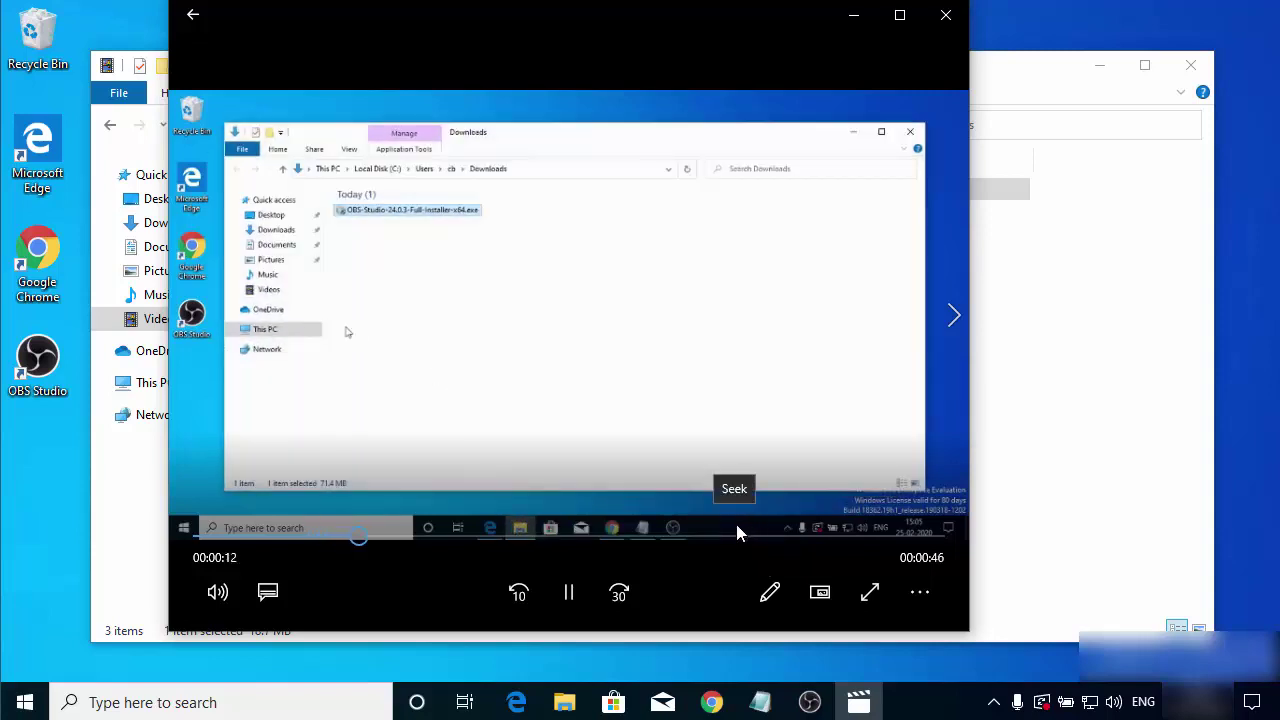
{"action": "left_click", "coordinate": [945, 14]}
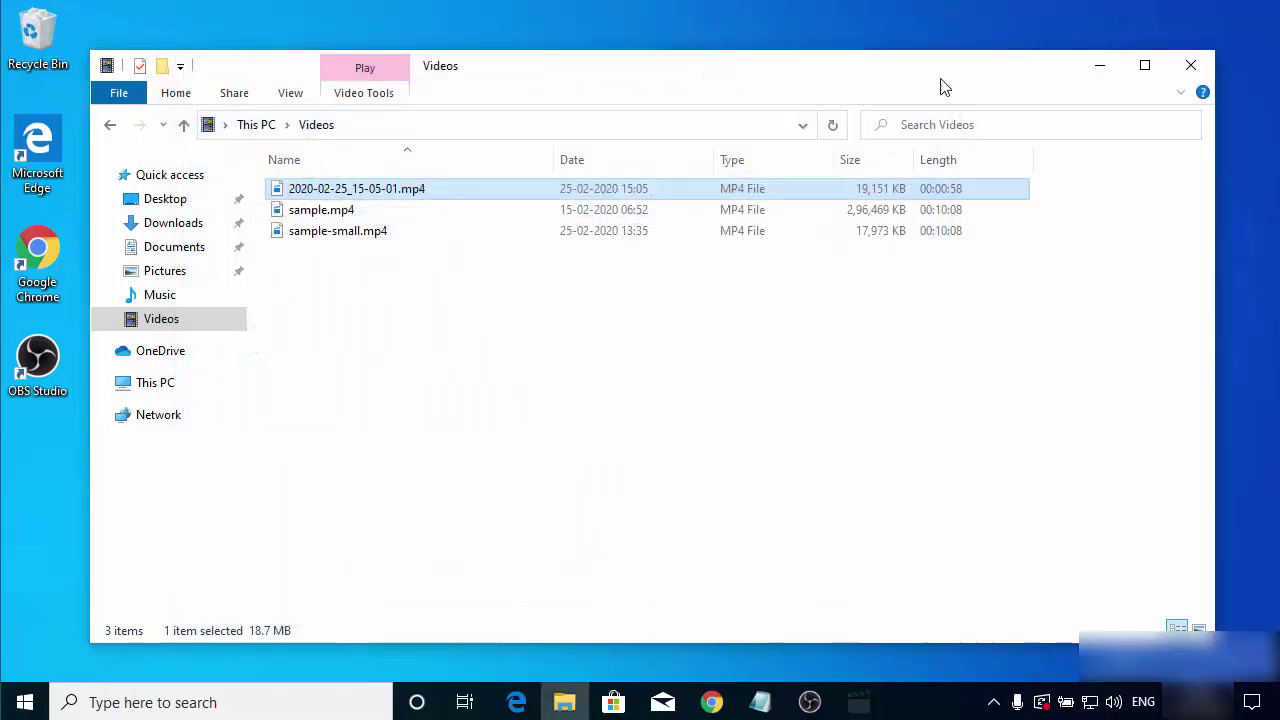
{"action": "left_click", "coordinate": [1100, 68]}
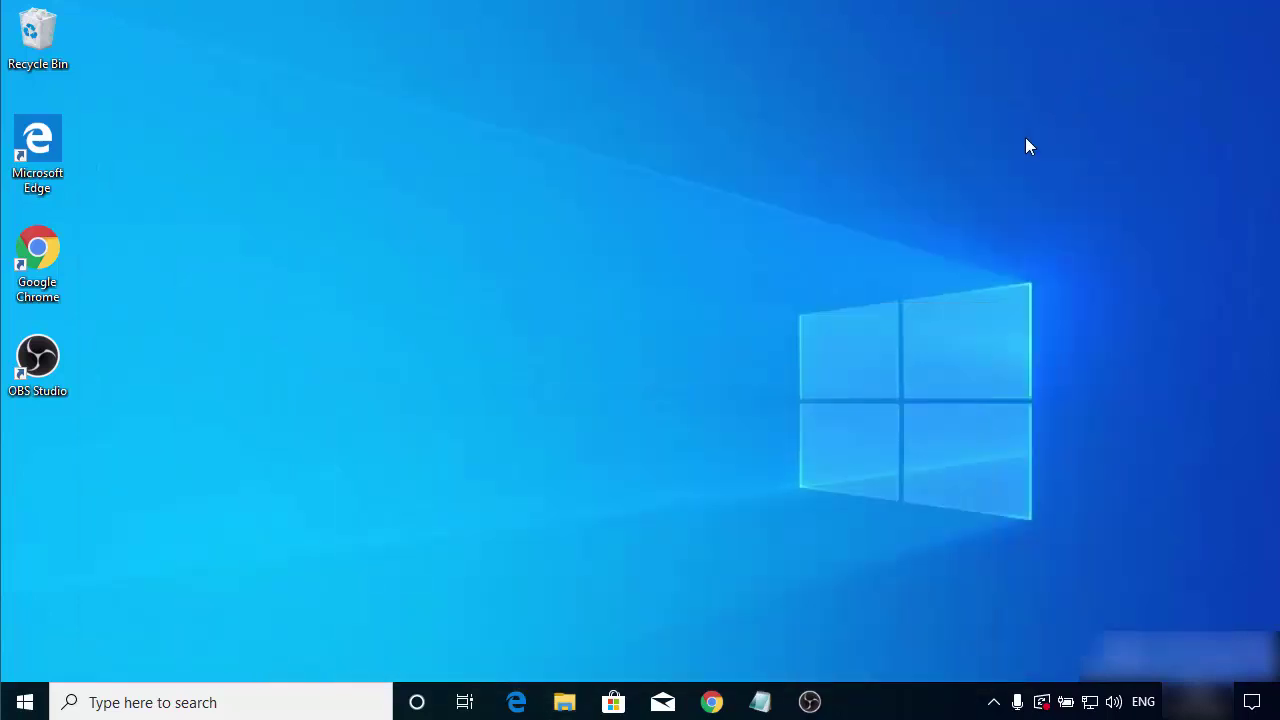